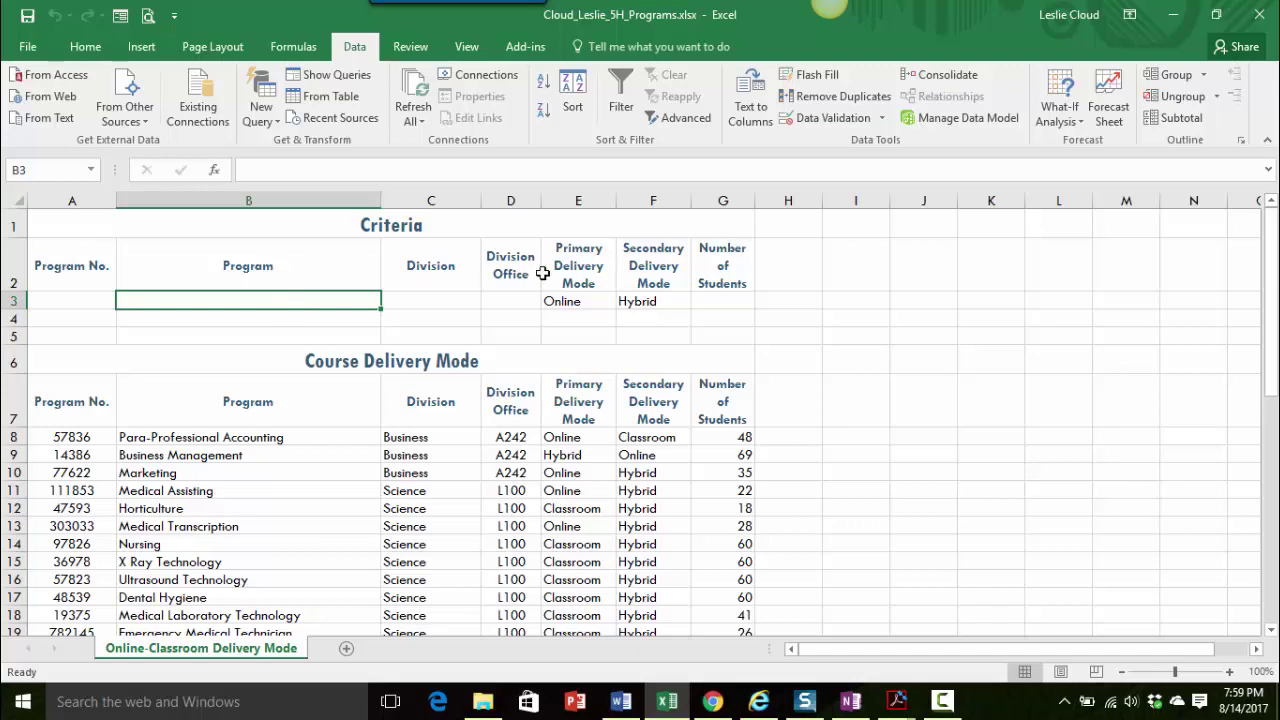
Step: Replace the Hybrid criterion in cell F3 with Classroom
scroll(550, 312, down, 1)
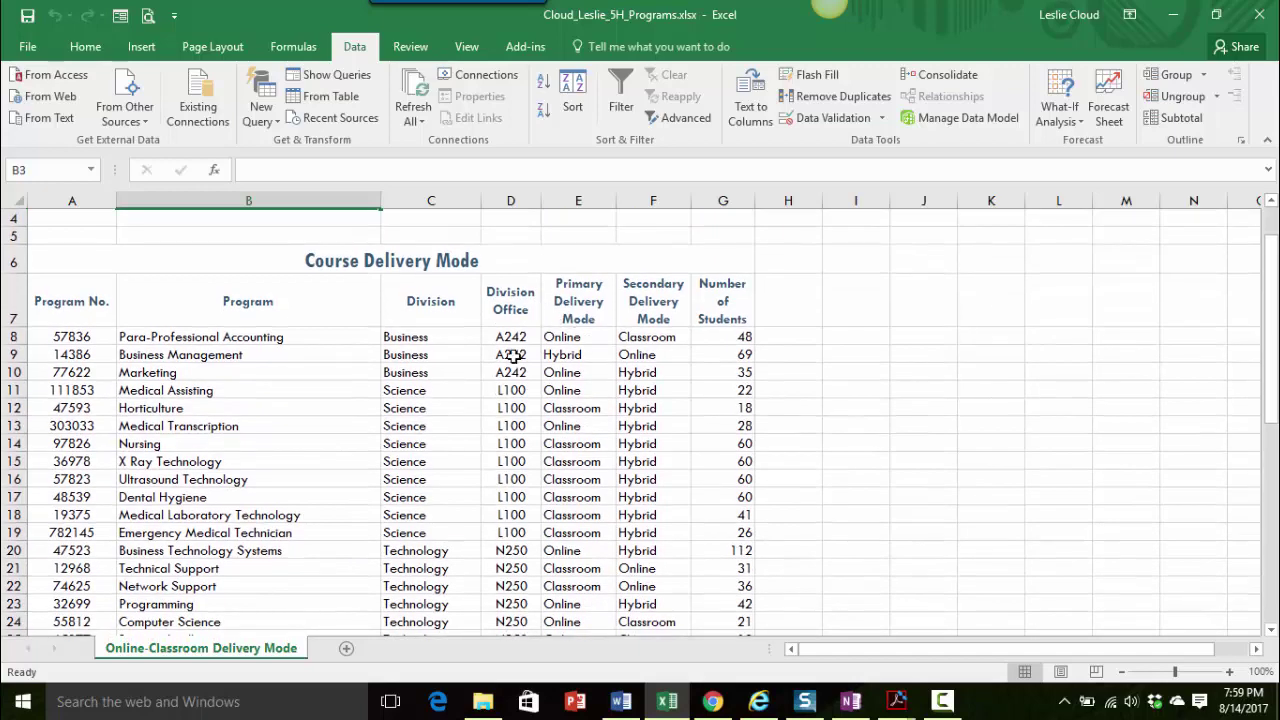
scroll(450, 470, down, 2)
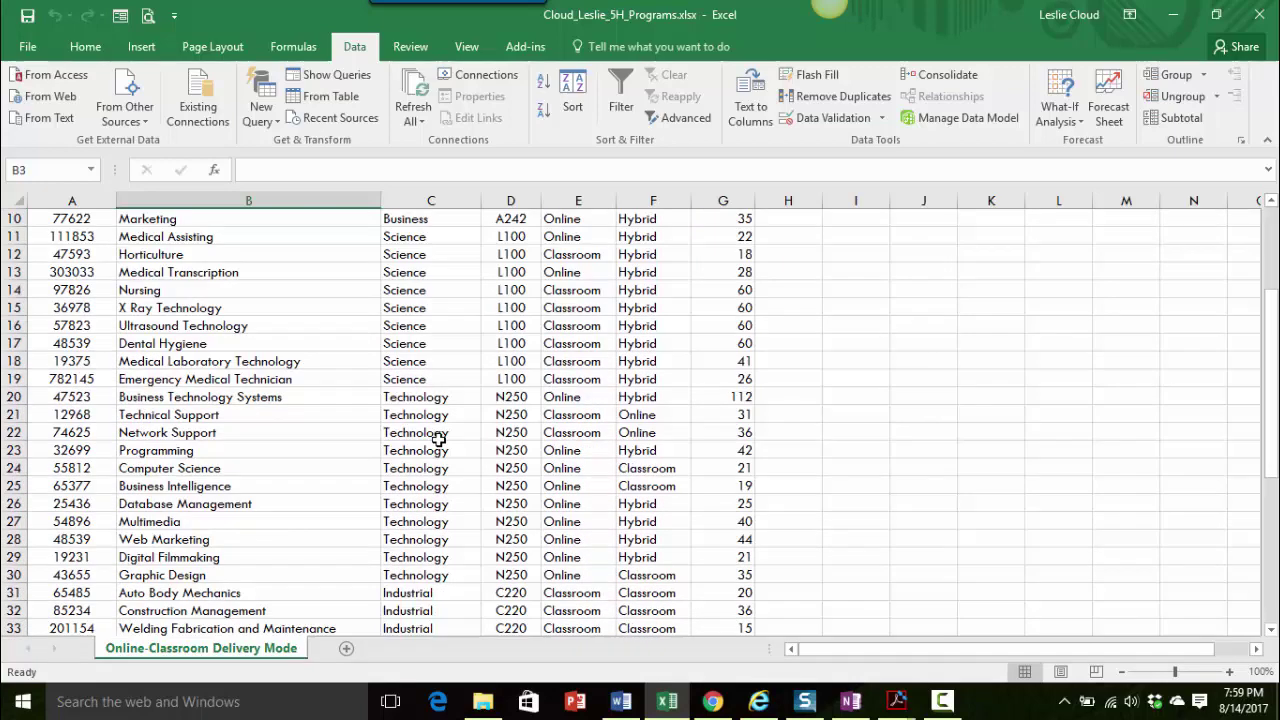
scroll(498, 385, down, 5)
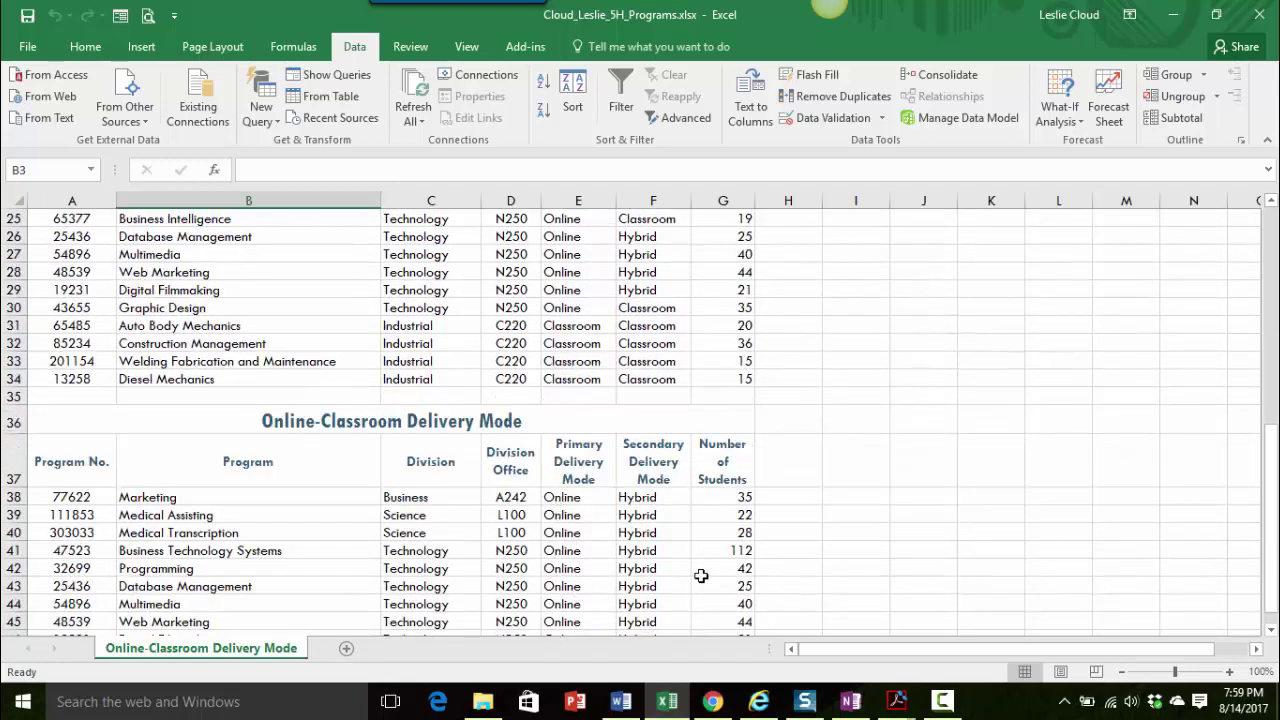
scroll(701, 576, up, 4)
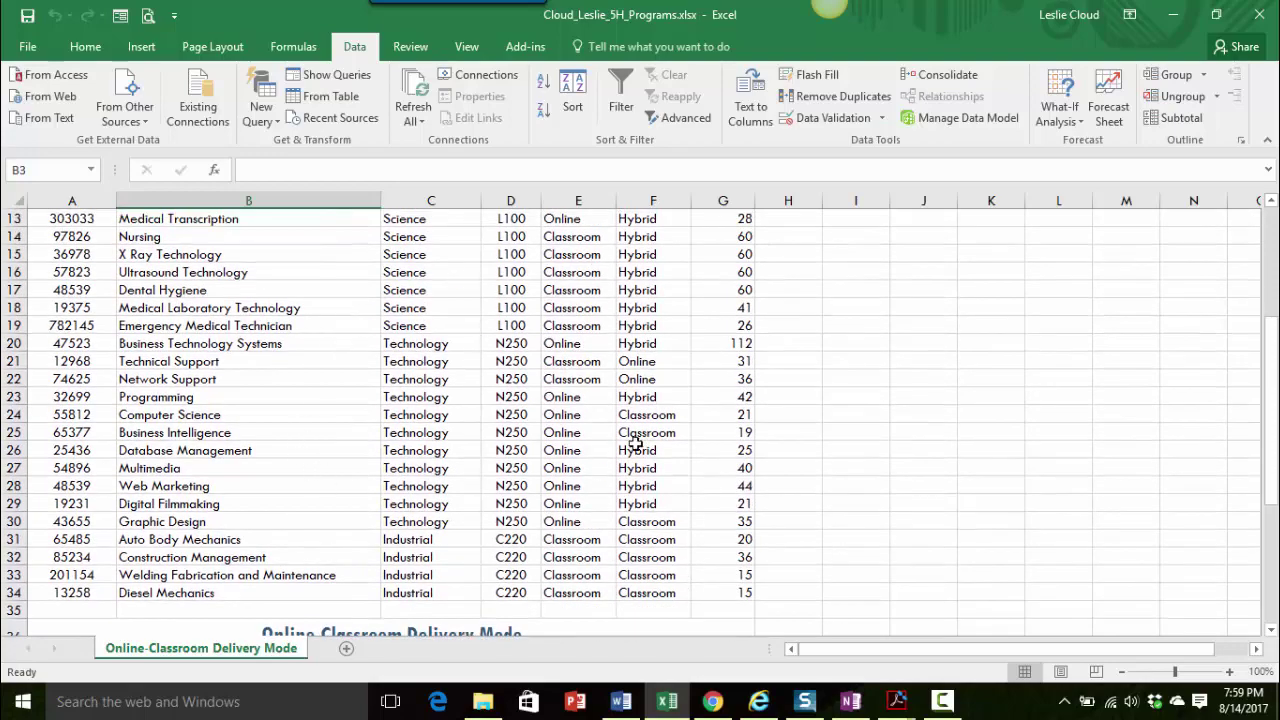
scroll(527, 402, up, 4)
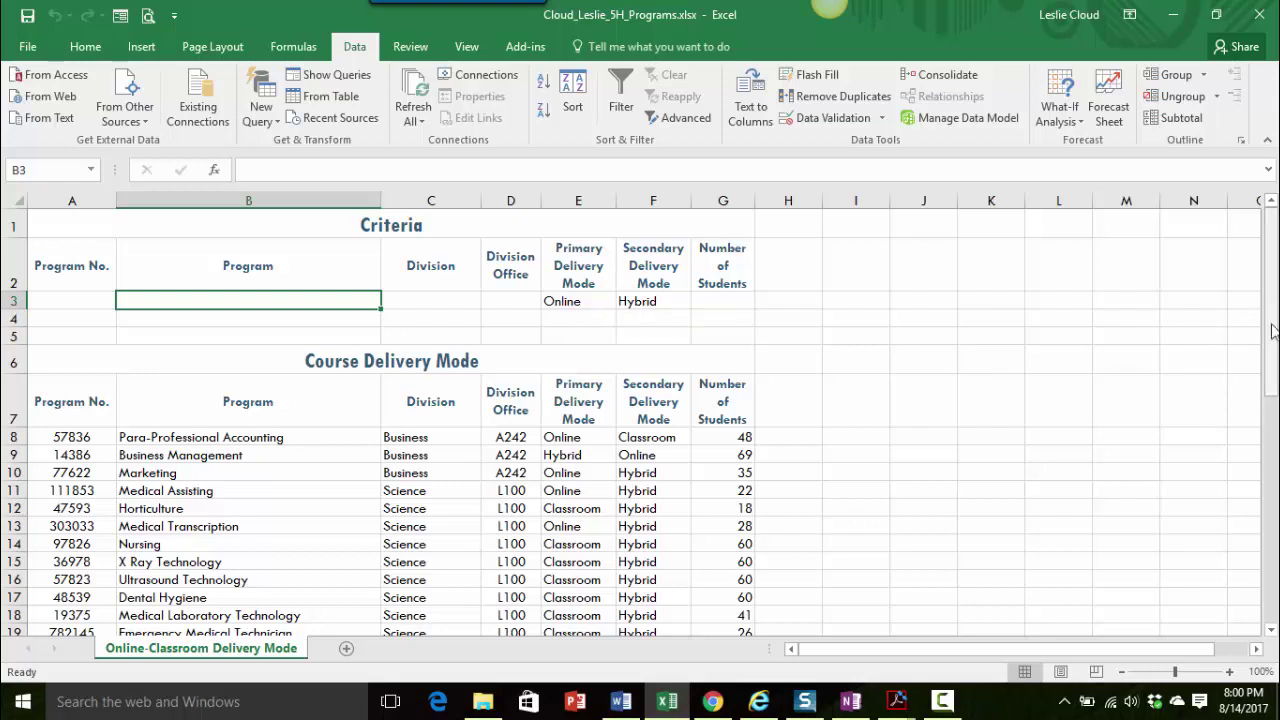
drag(1273, 332, 1273, 577)
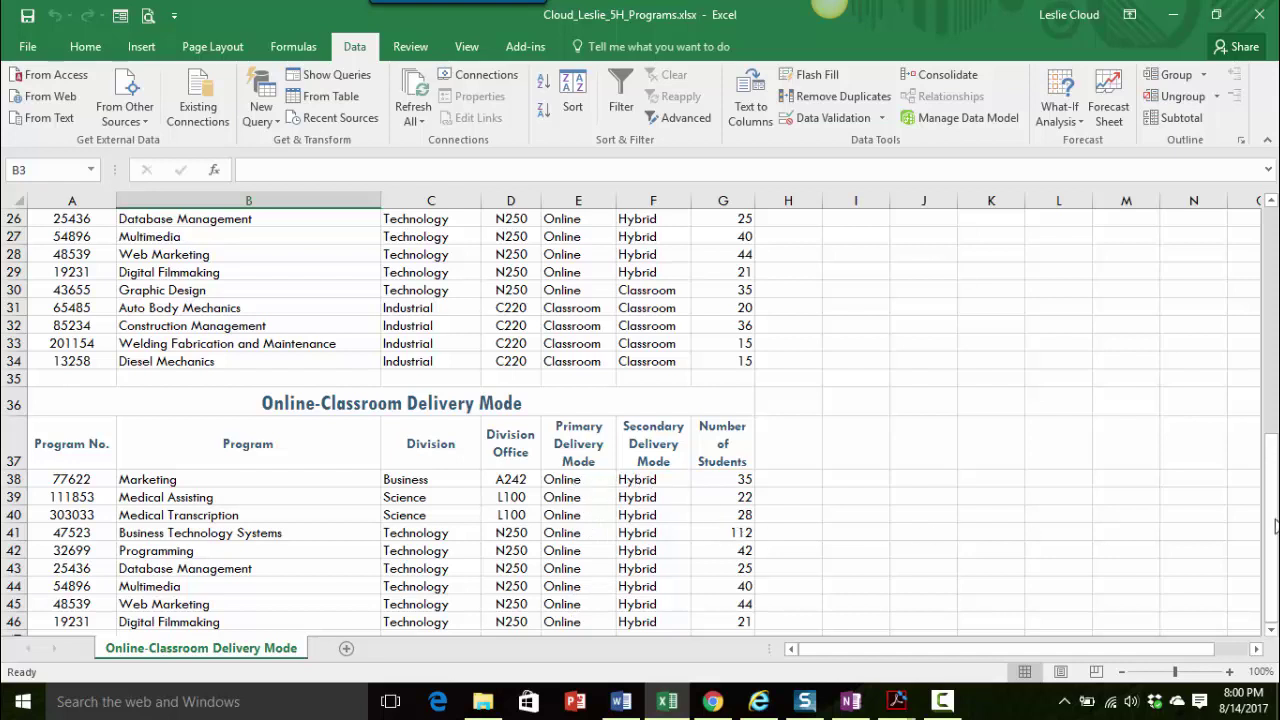
drag(1268, 524, 1268, 298)
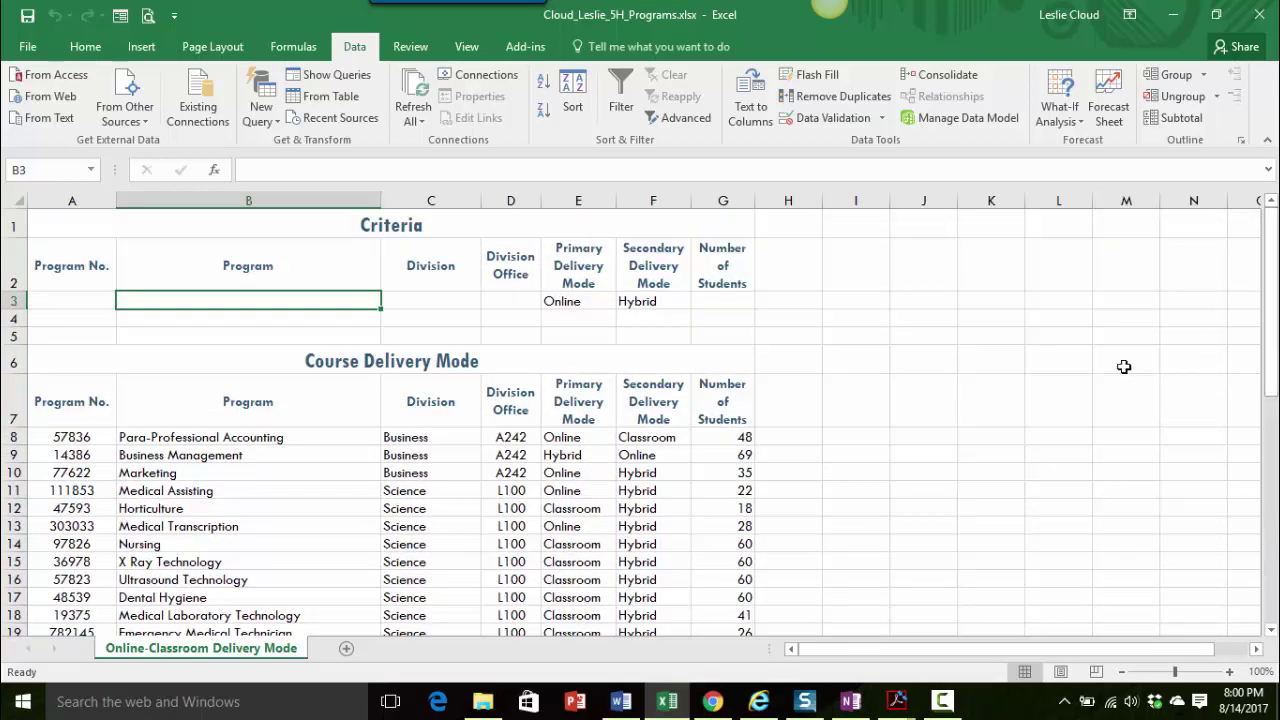
click(646, 306)
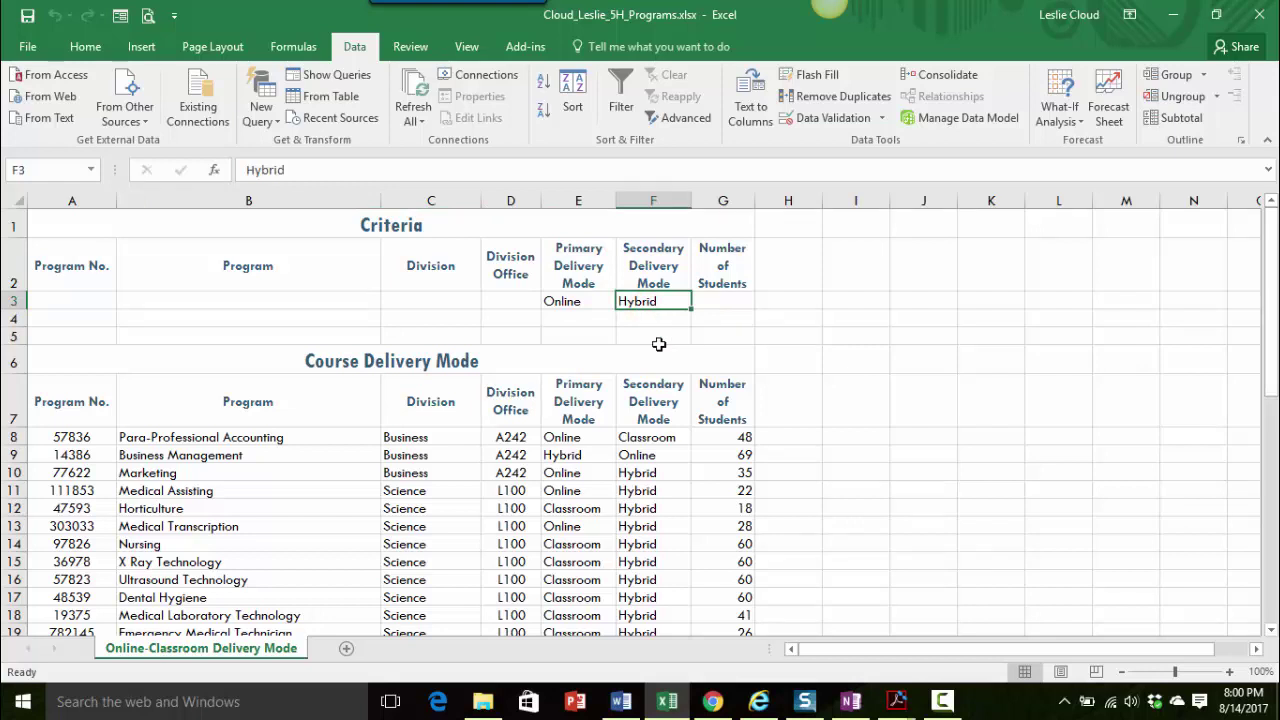
text(C)
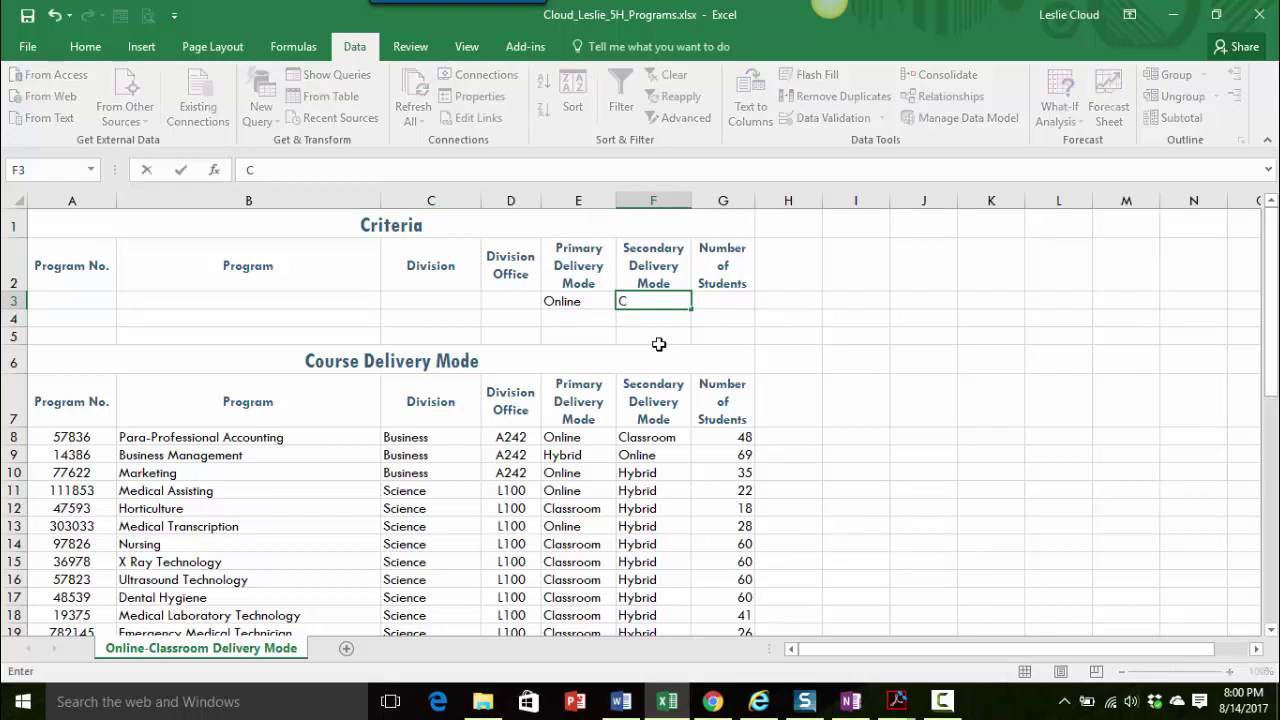
text(lass)
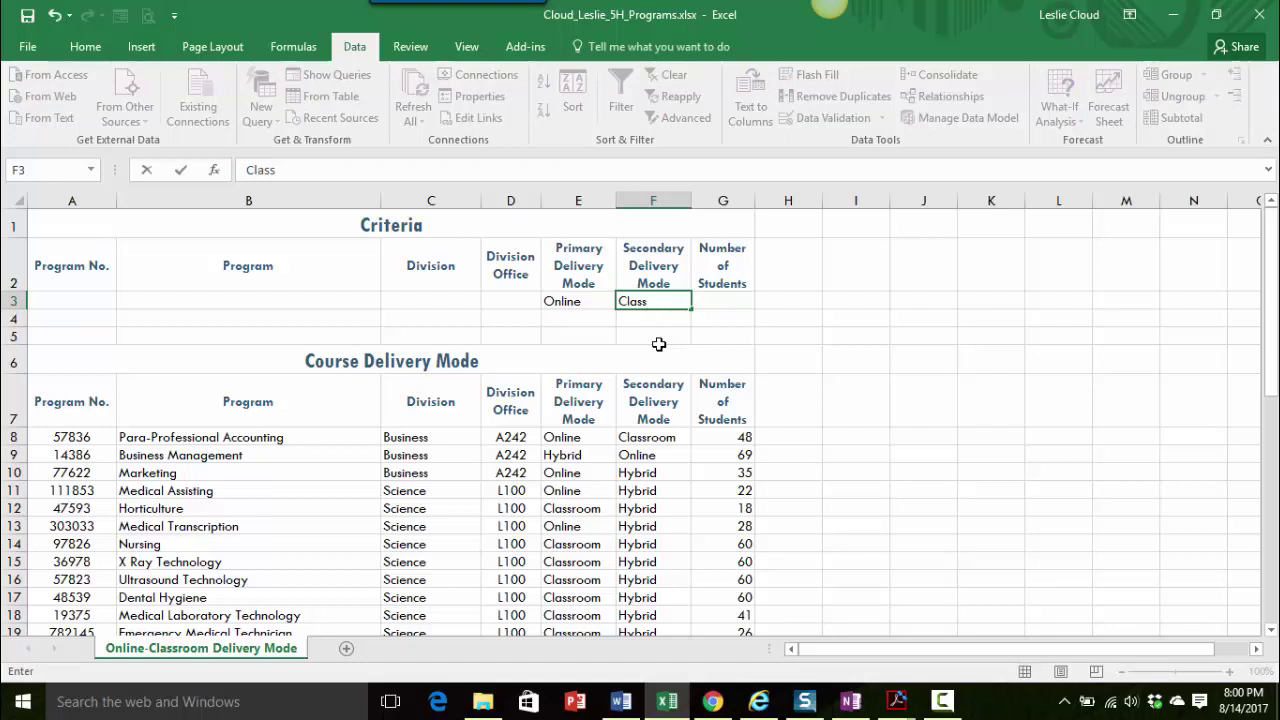
text(room)
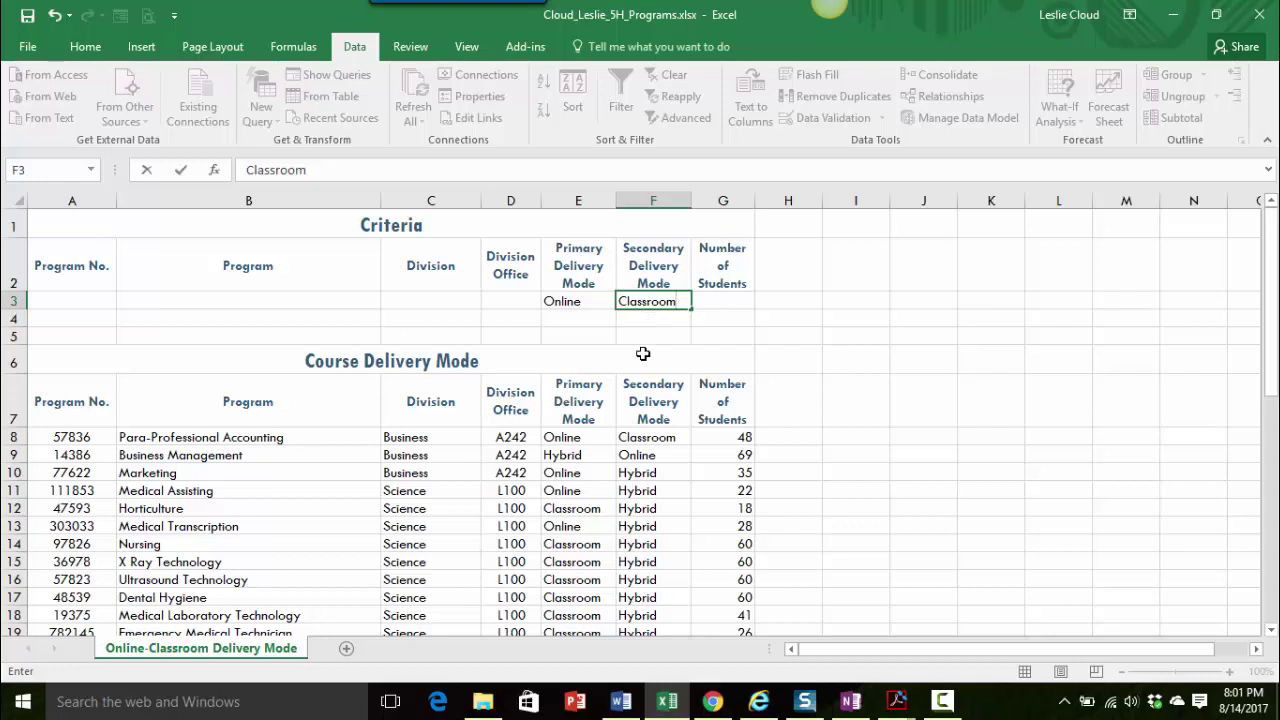
key(Return)
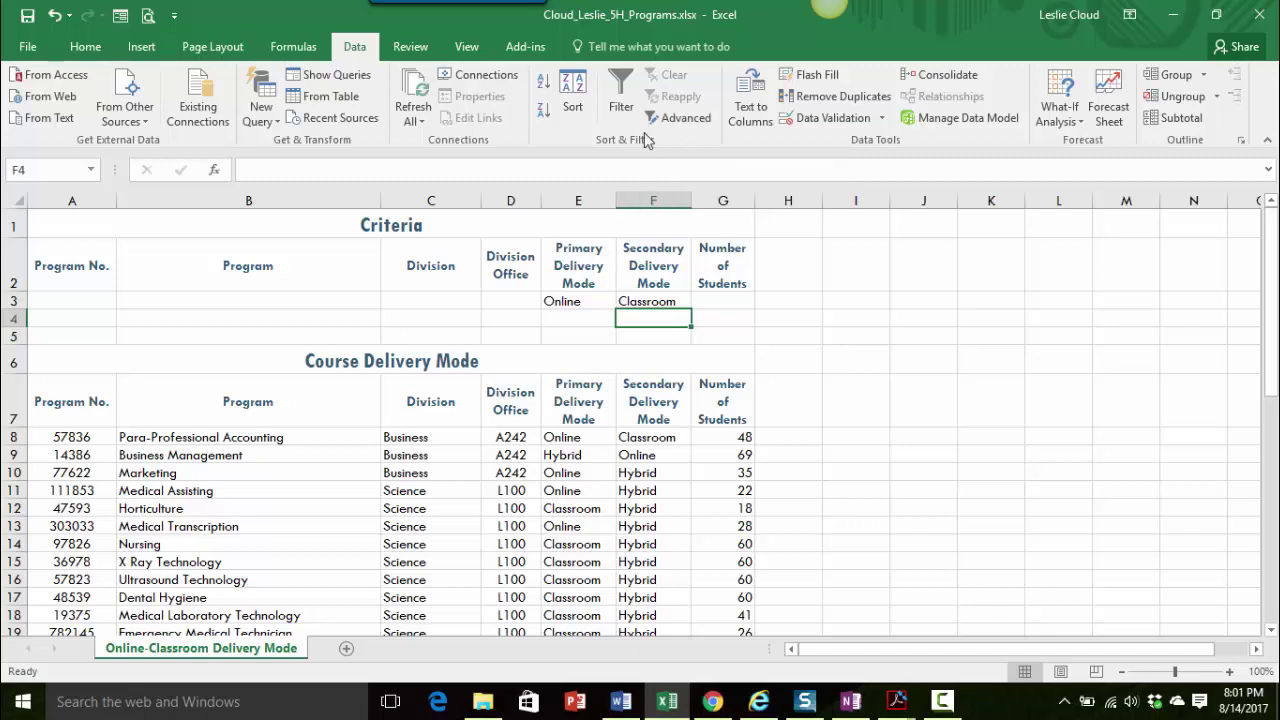
Step: Set an Advanced Filter copying list A7:G34 with criteria A2:G3 to A37:G37
click(680, 120)
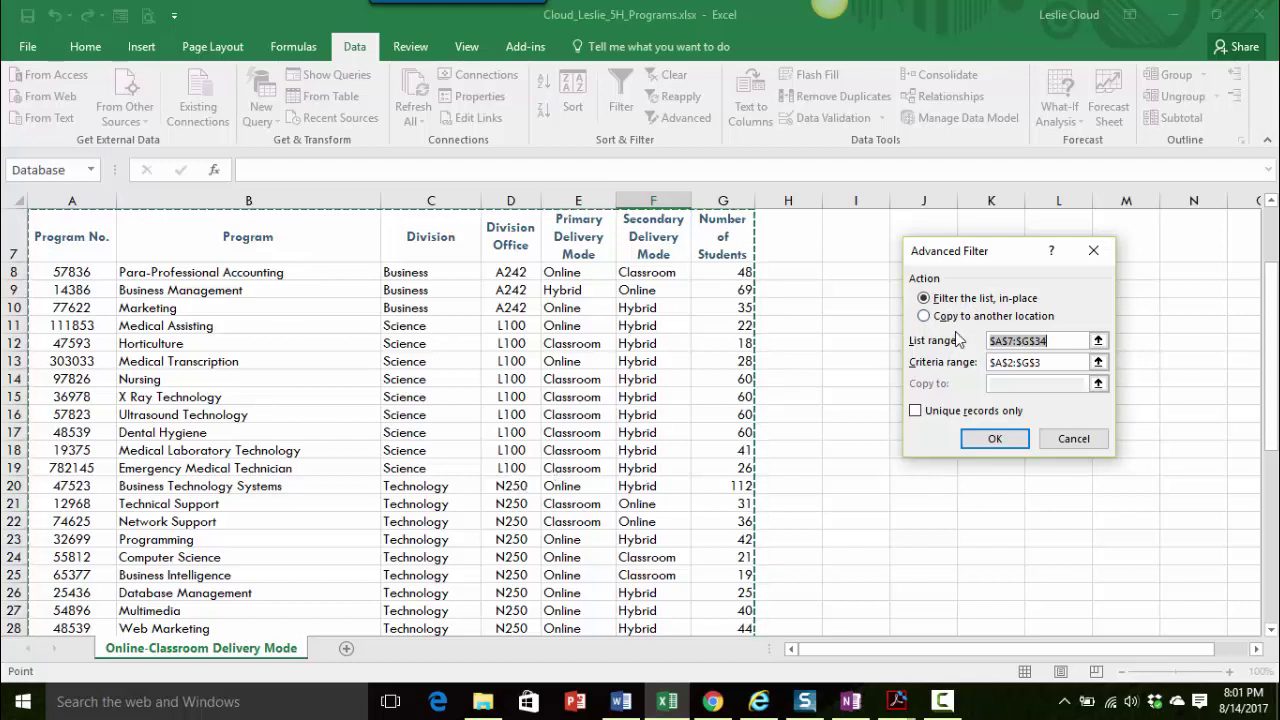
click(924, 317)
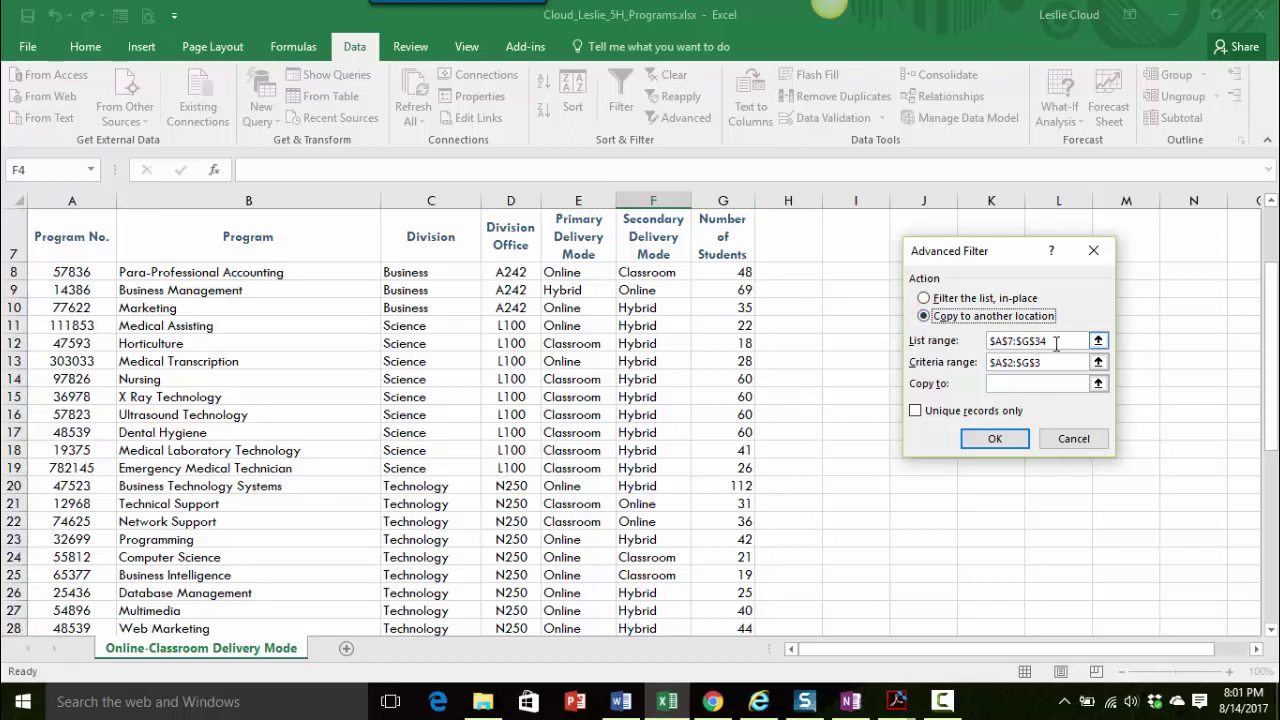
click(1056, 344)
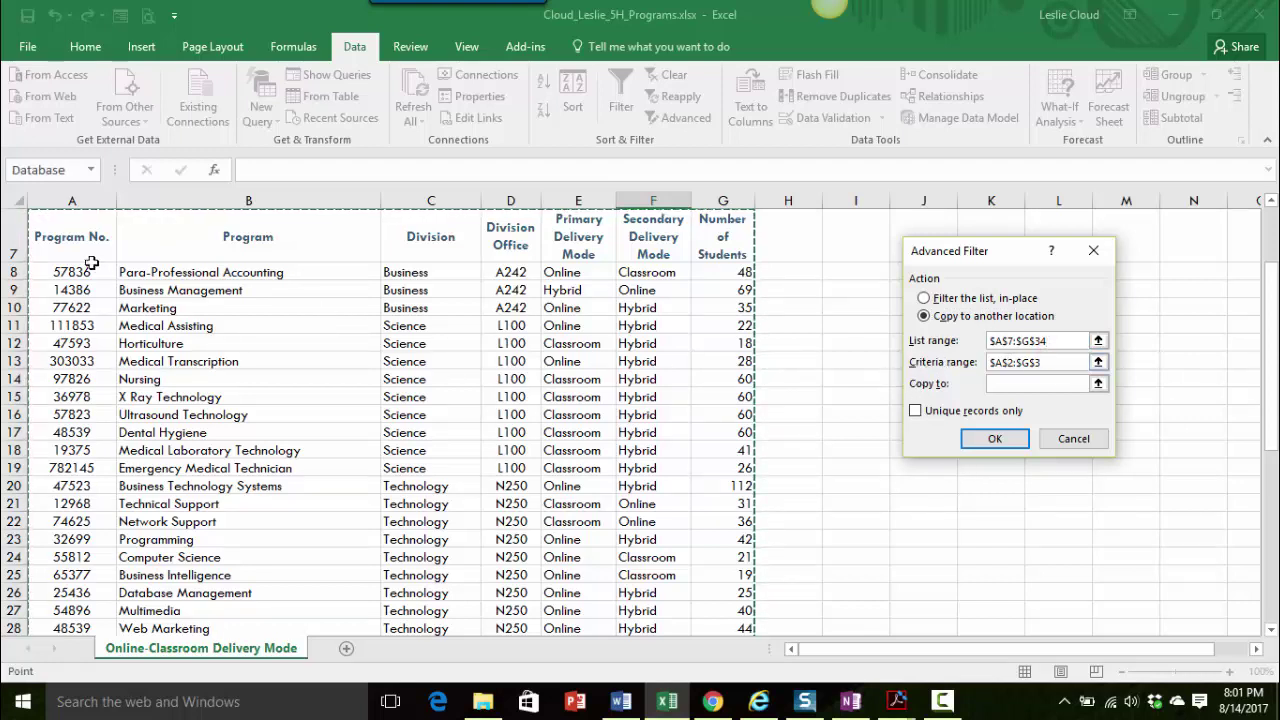
scroll(539, 471, down, 3)
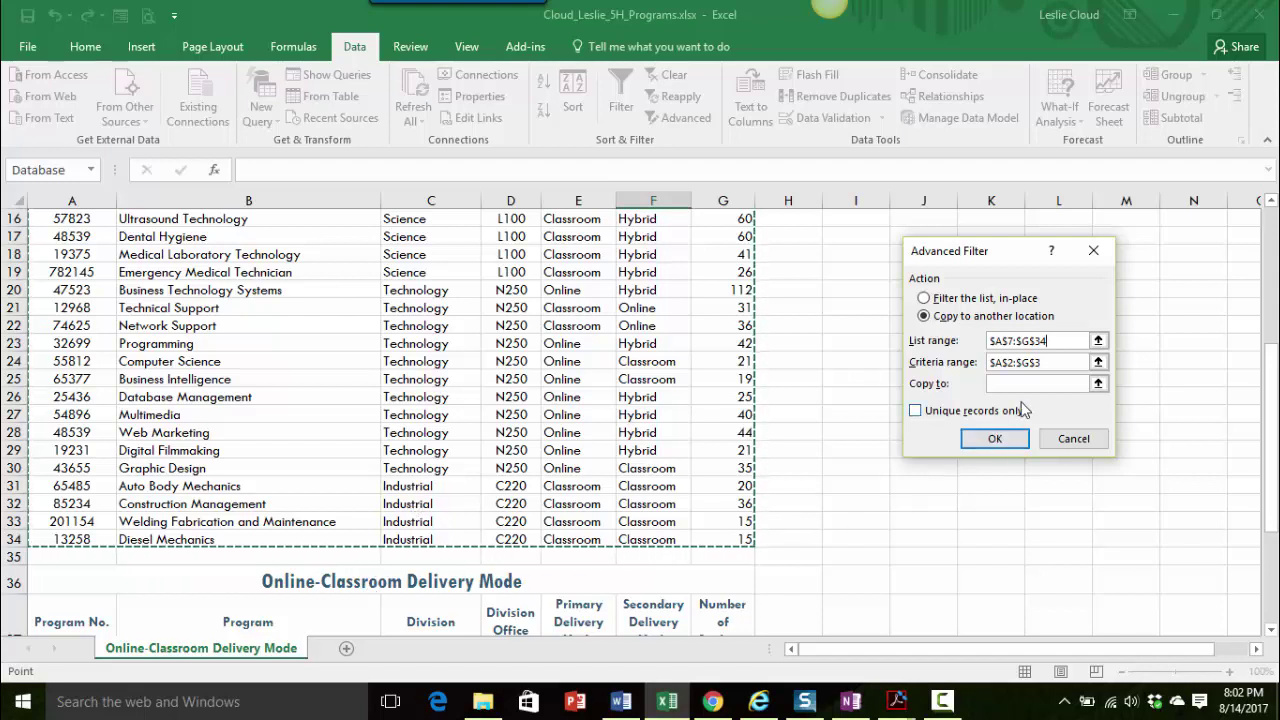
click(1048, 364)
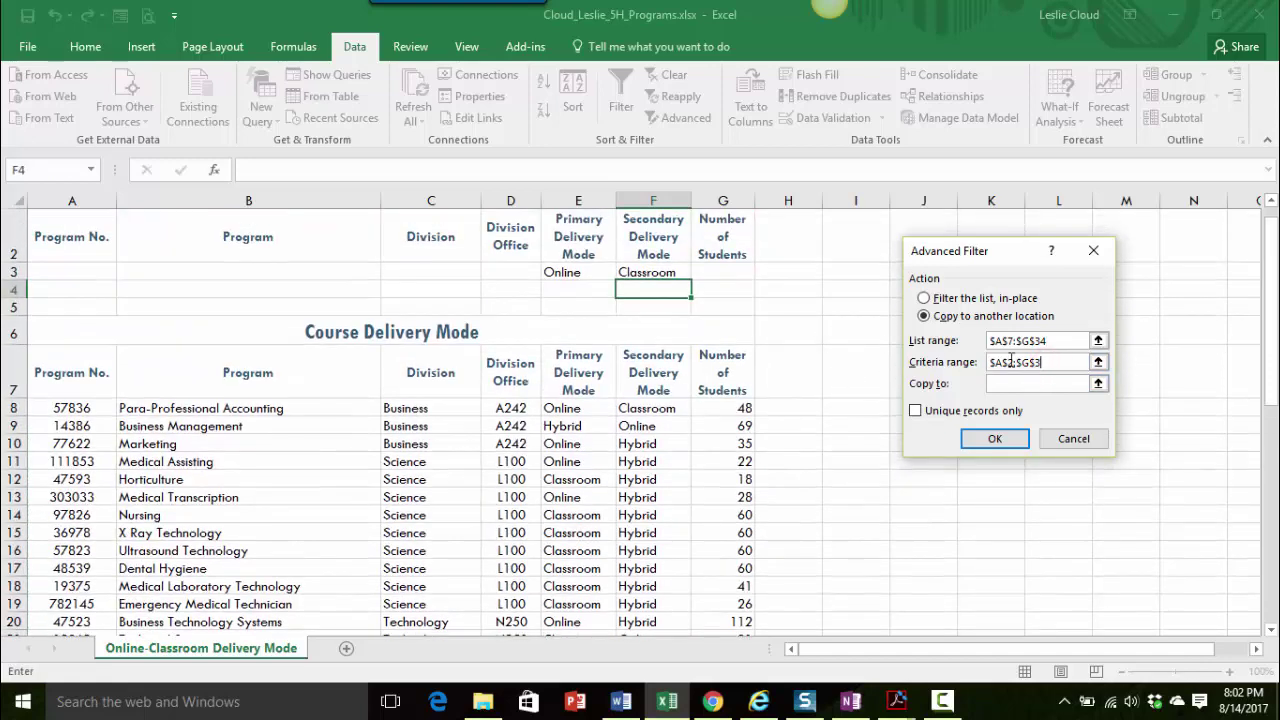
click(1003, 362)
click(1015, 384)
scroll(955, 440, down, 7)
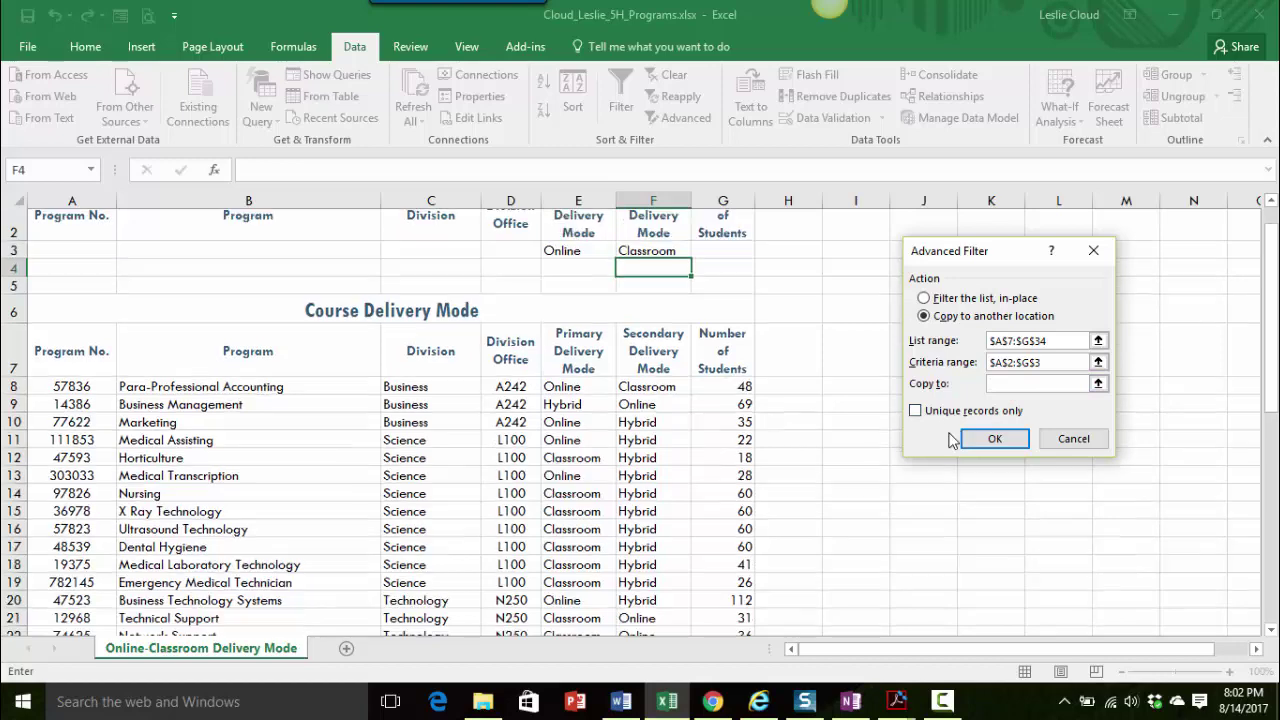
scroll(566, 477, down, 1)
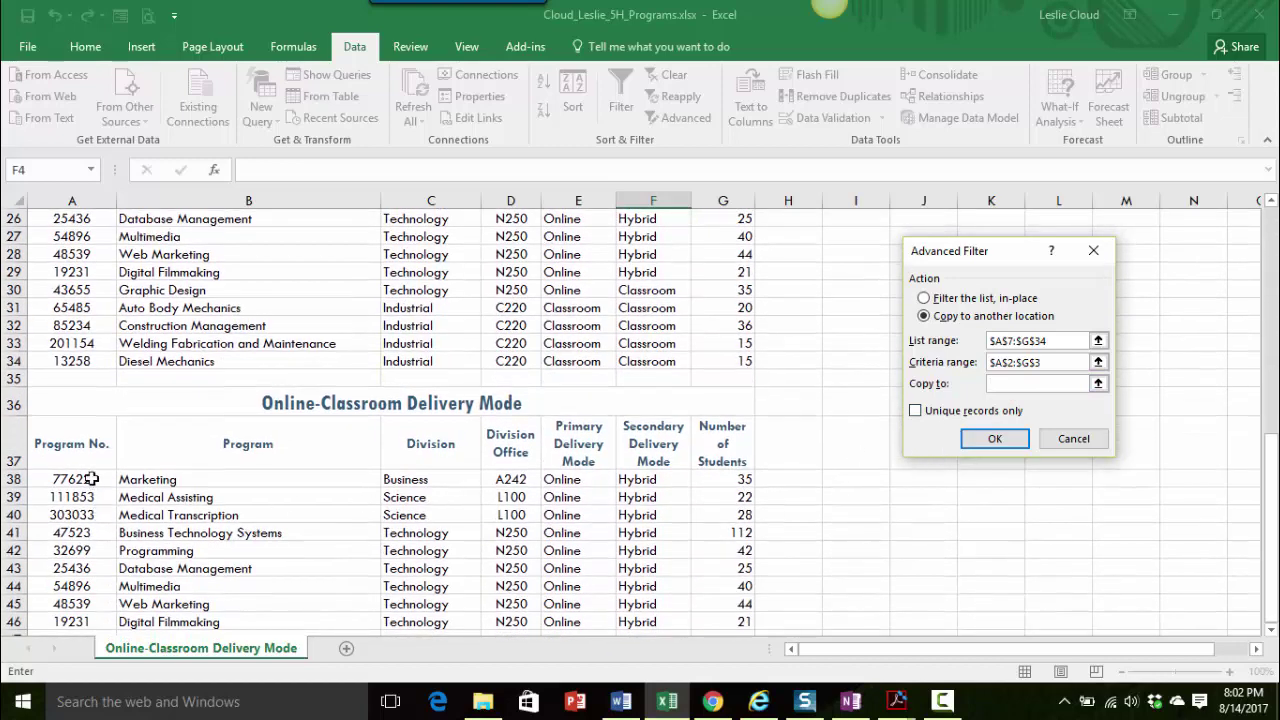
drag(48, 438, 720, 448)
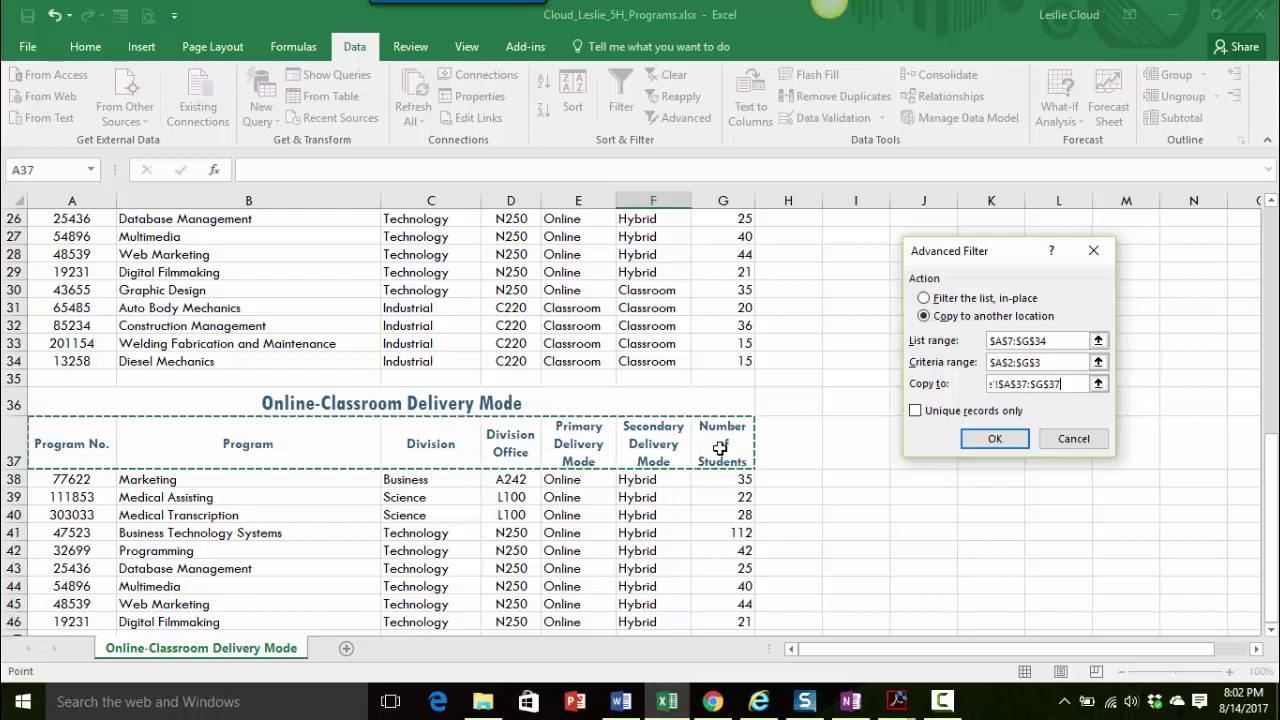
Step: Run the filter and review the four Online/Classroom programs extracted from row 38
click(993, 440)
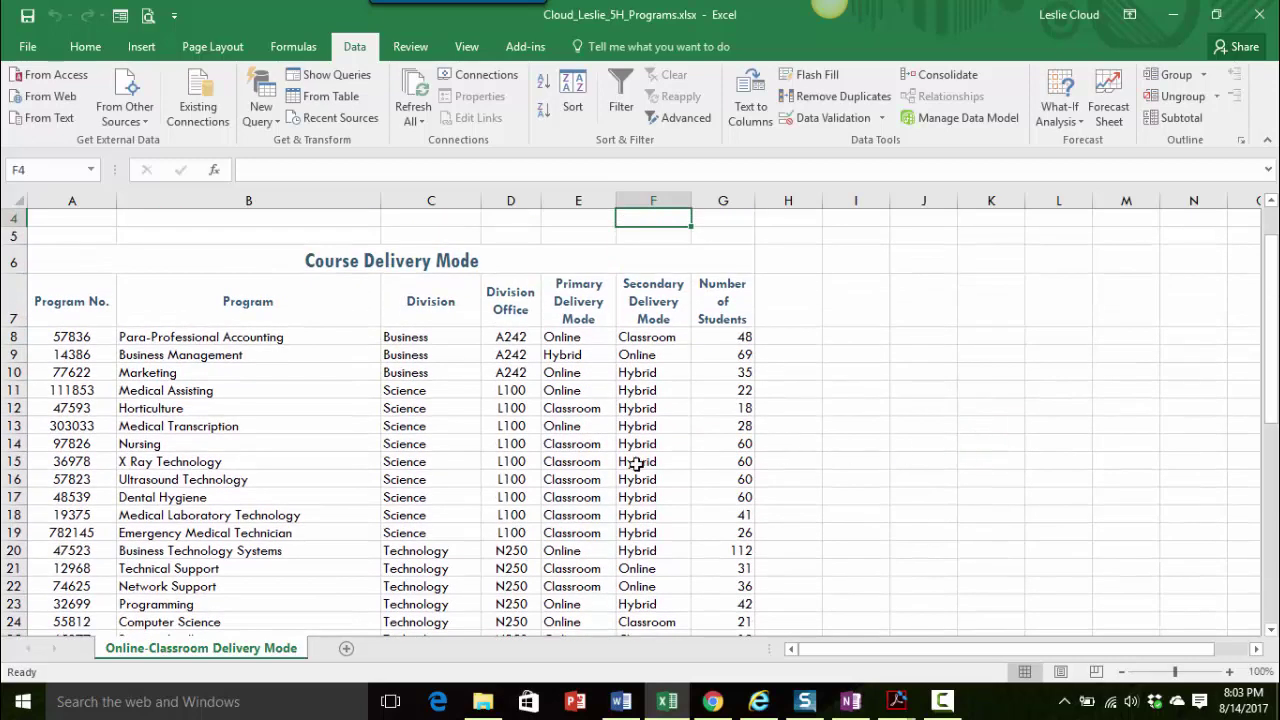
scroll(602, 445, down, 7)
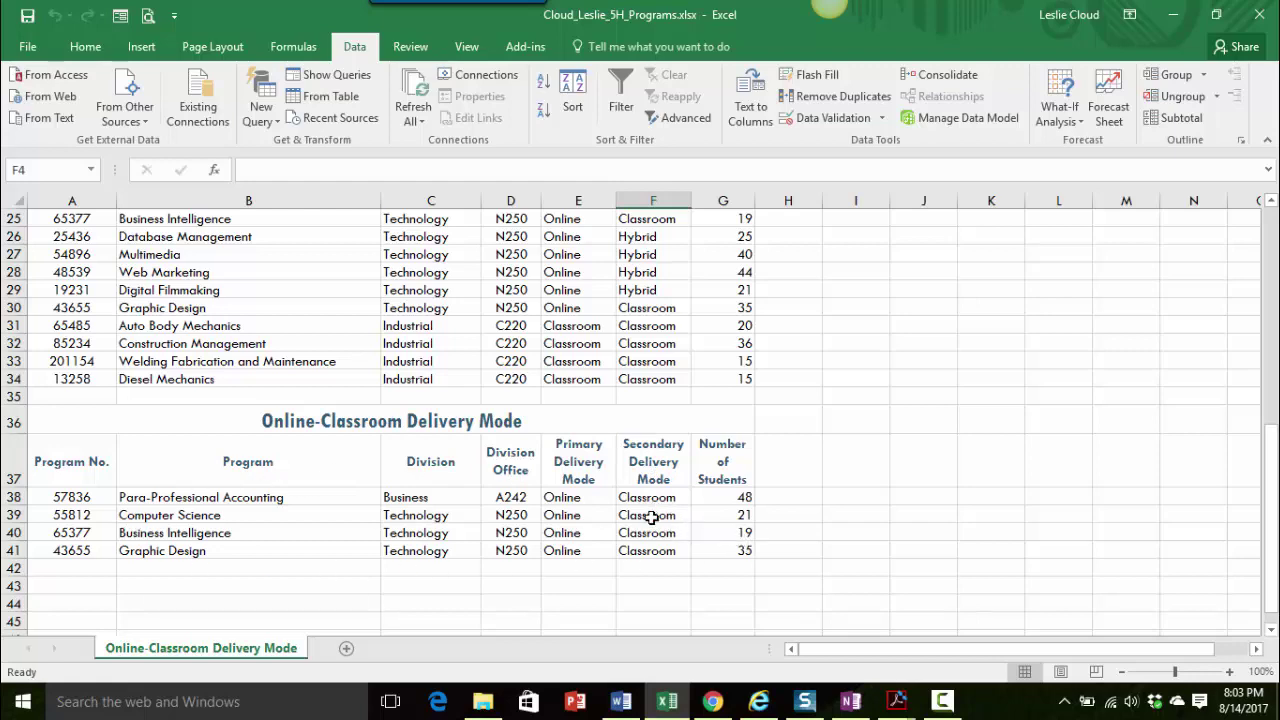
scroll(651, 517, up, 8)
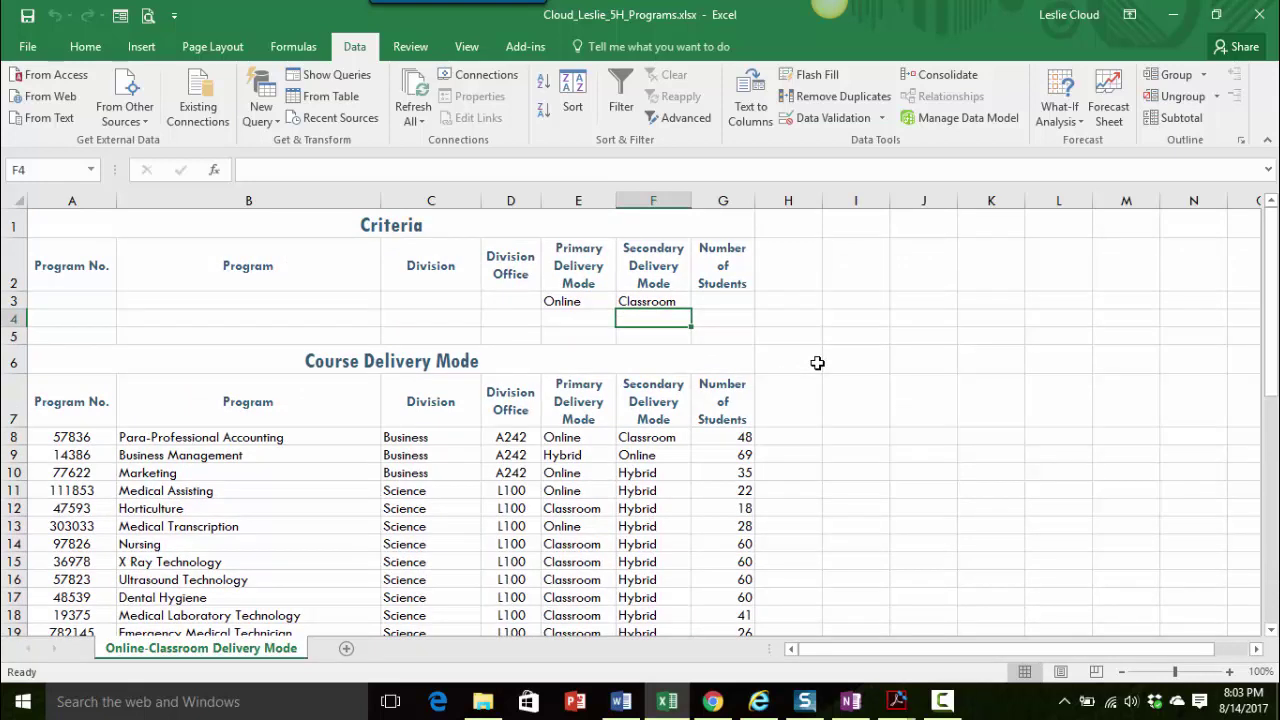
Step: Reopen Advanced Filter, choose Copy to another location, then cancel without rerunning it
click(680, 118)
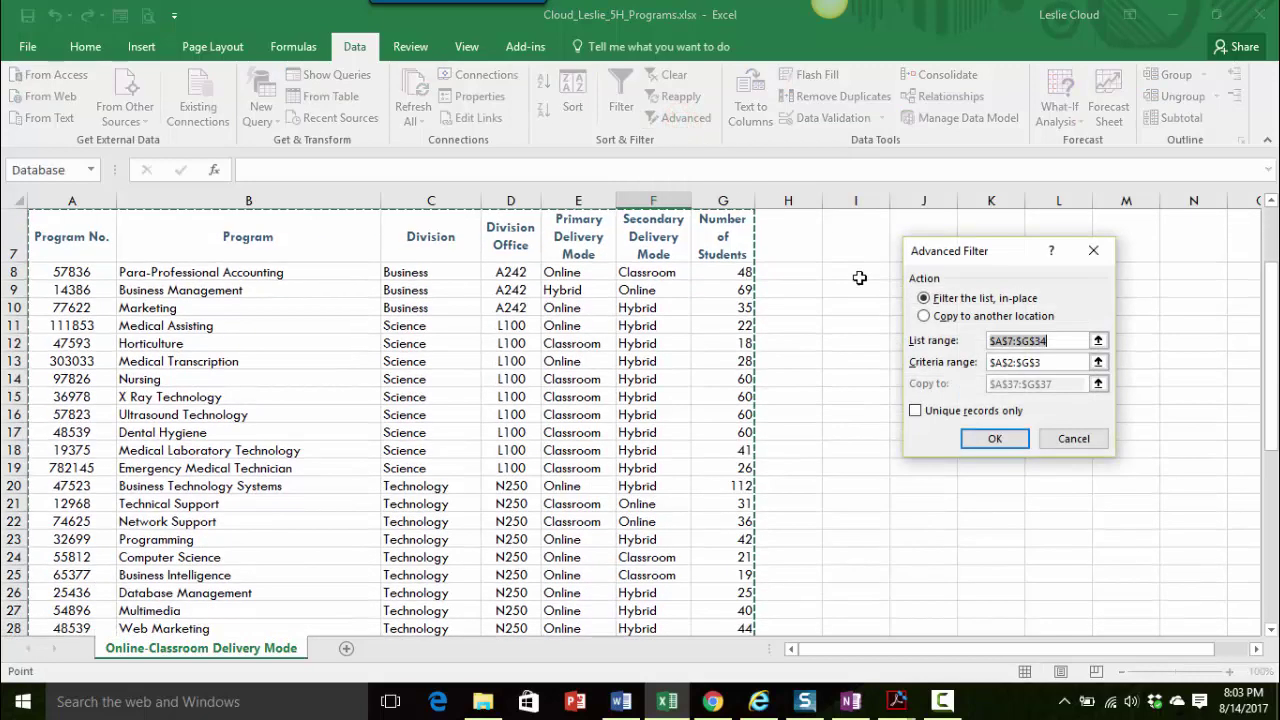
click(924, 318)
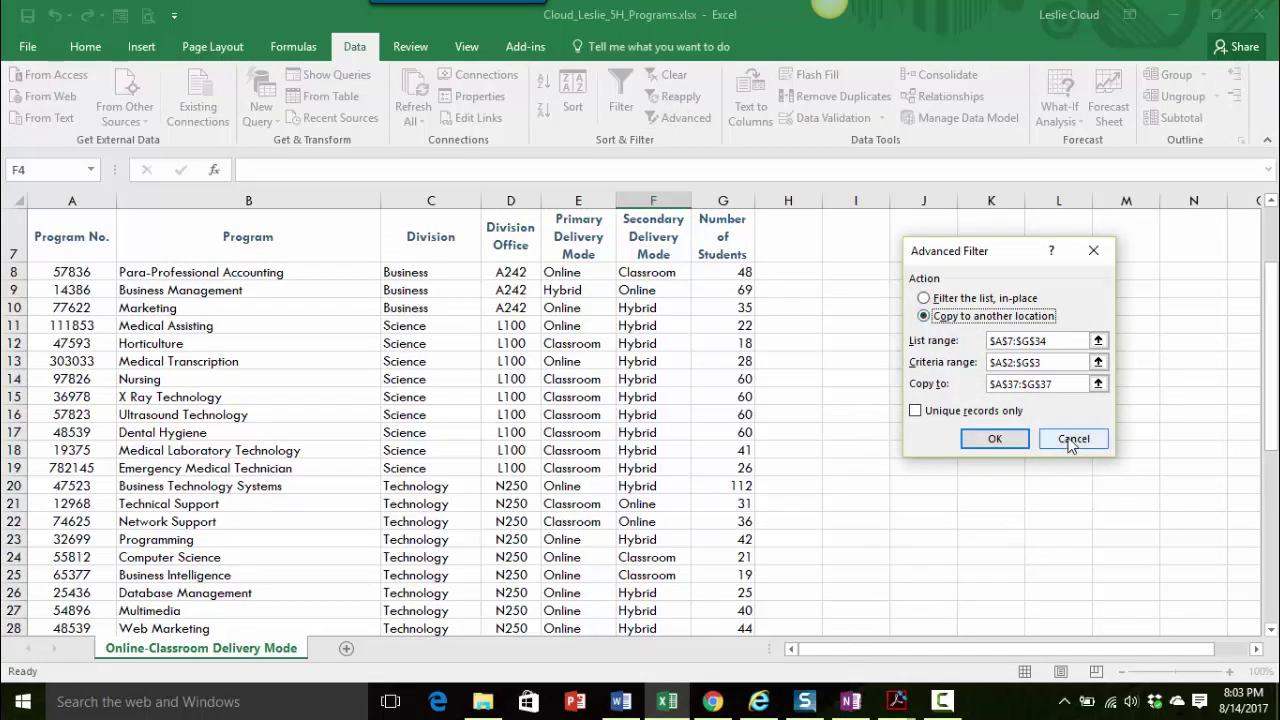
click(1072, 442)
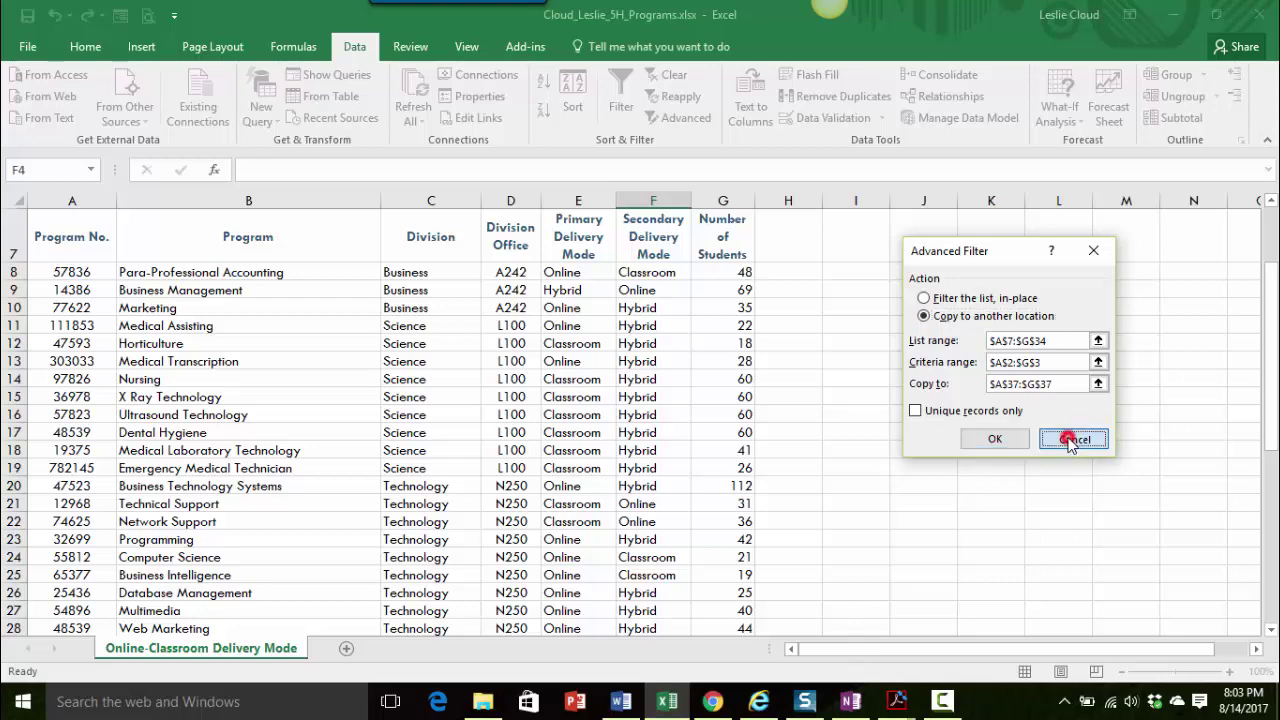
scroll(452, 430, up, 2)
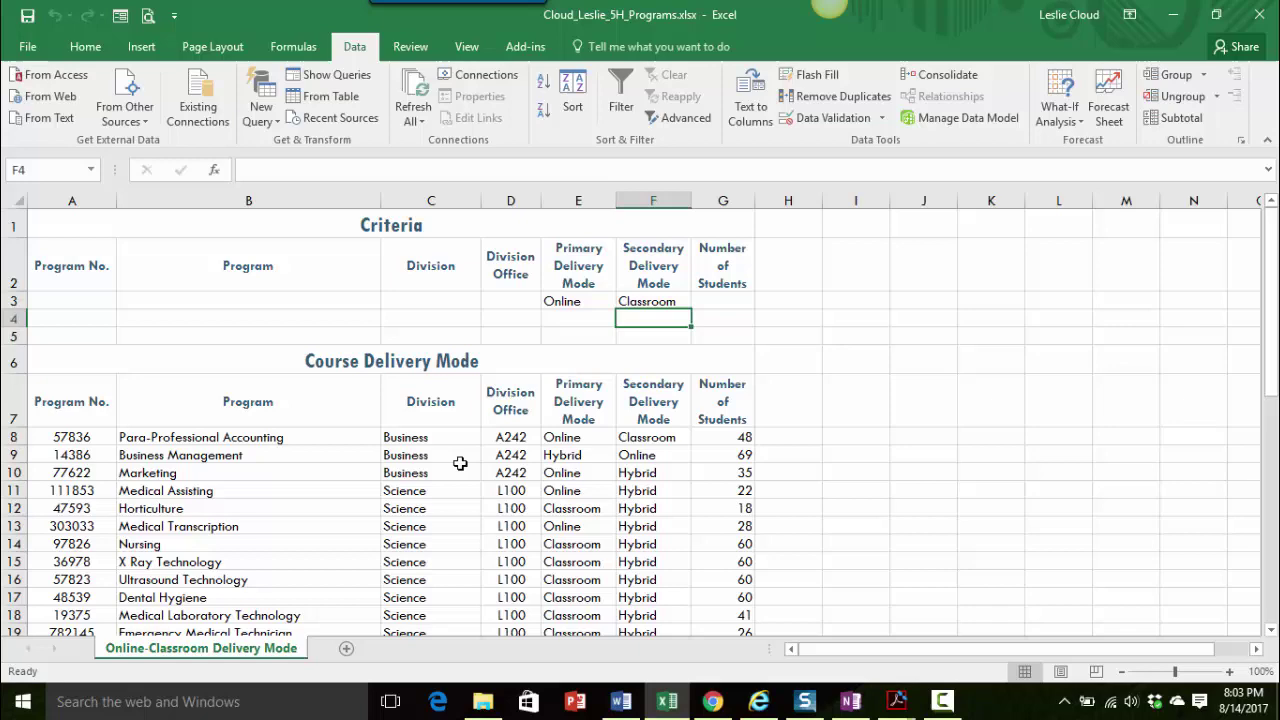
scroll(455, 519, down, 2)
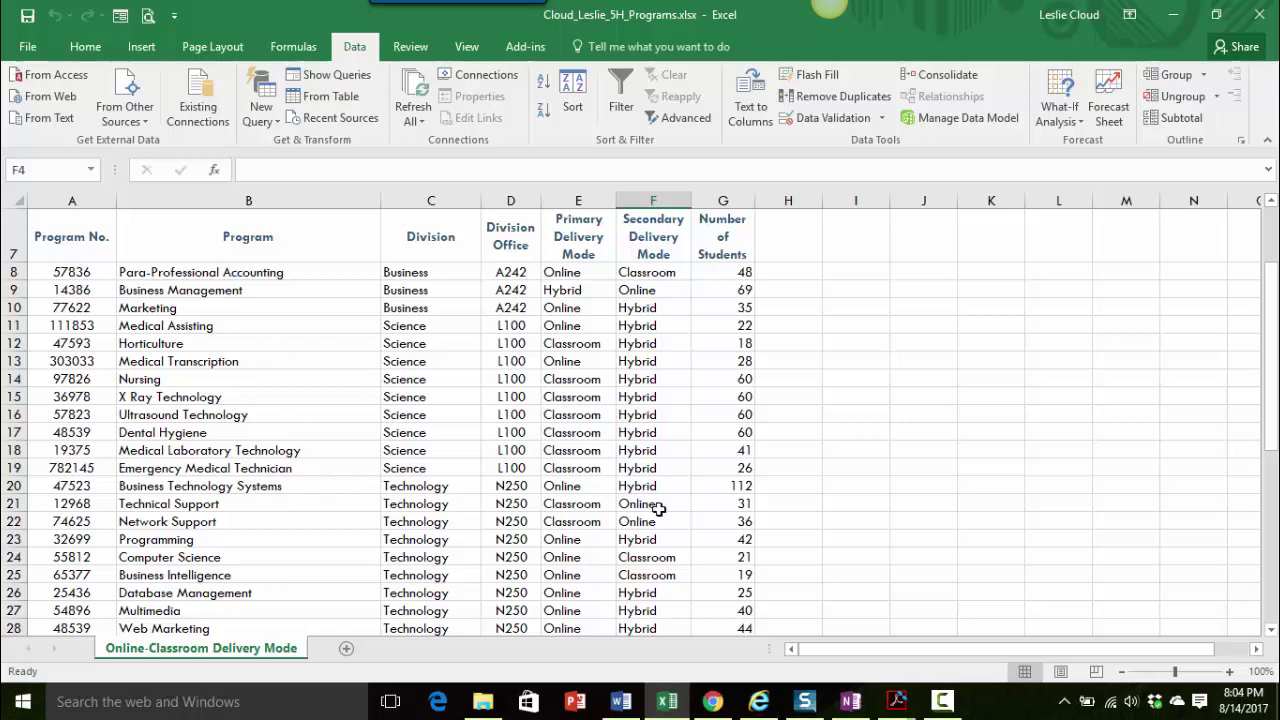
scroll(658, 509, down, 3)
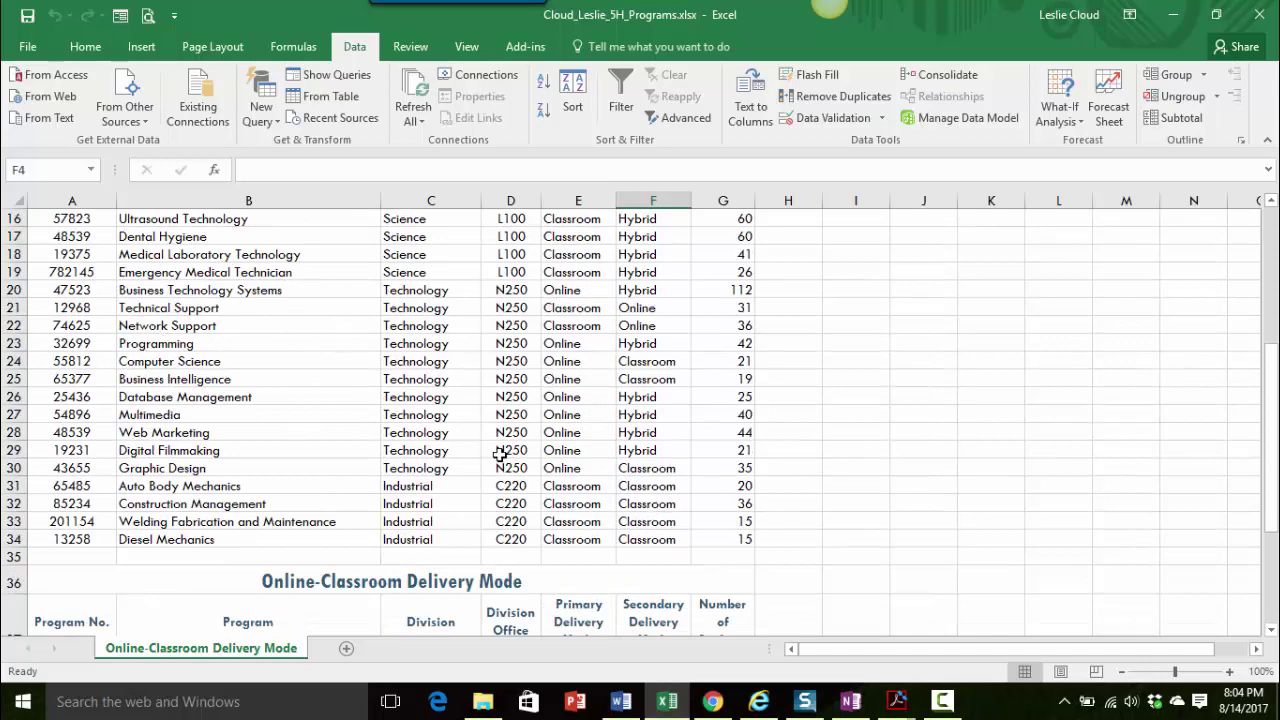
scroll(500, 455, down, 2)
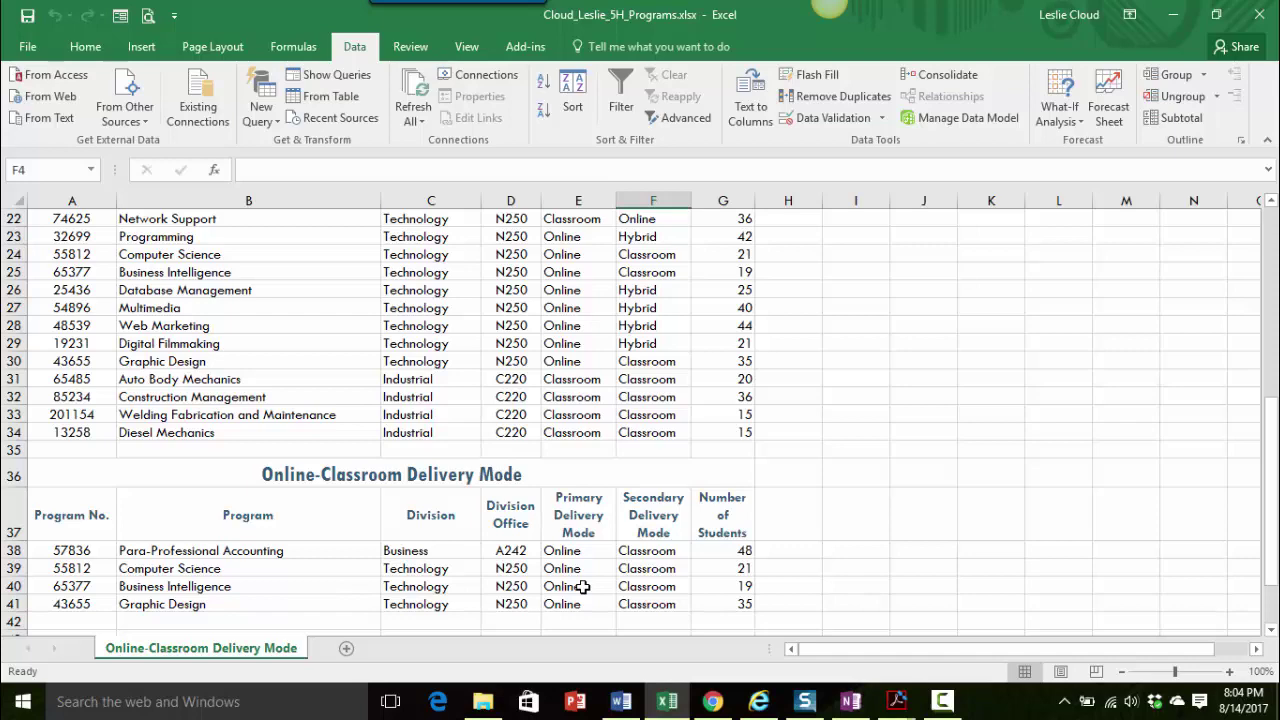
scroll(566, 589, up, 5)
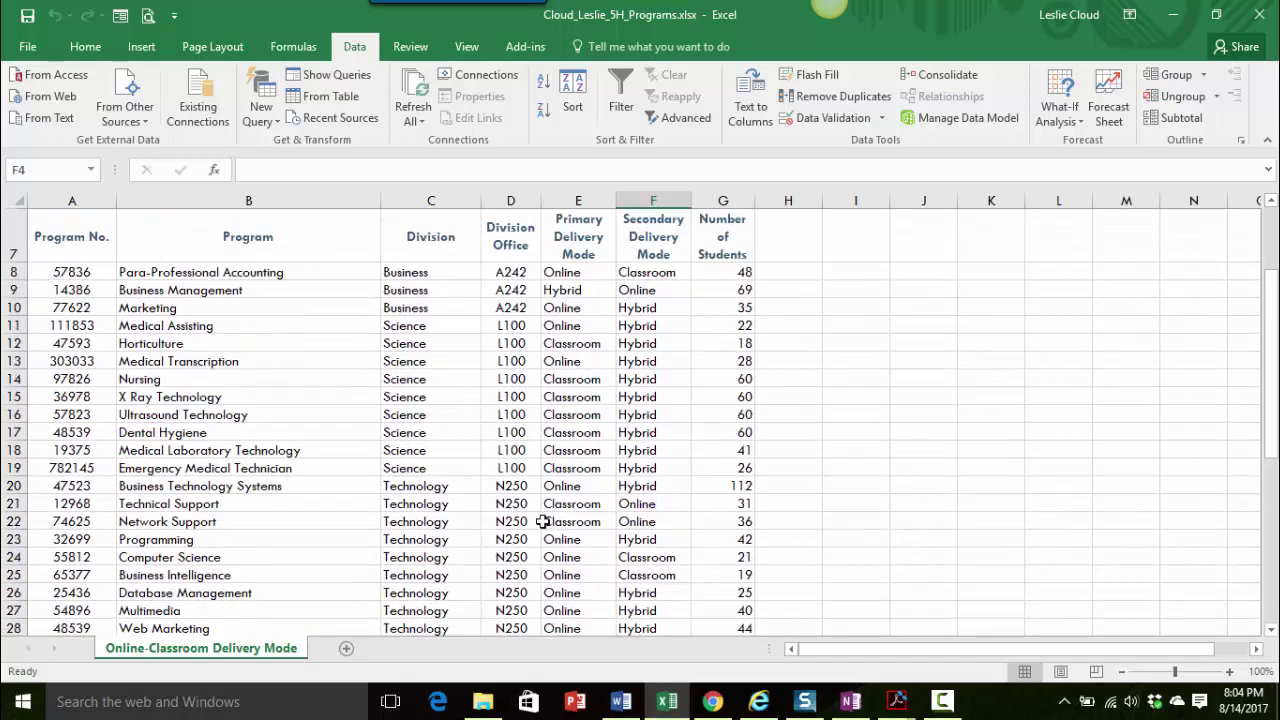
click(519, 343)
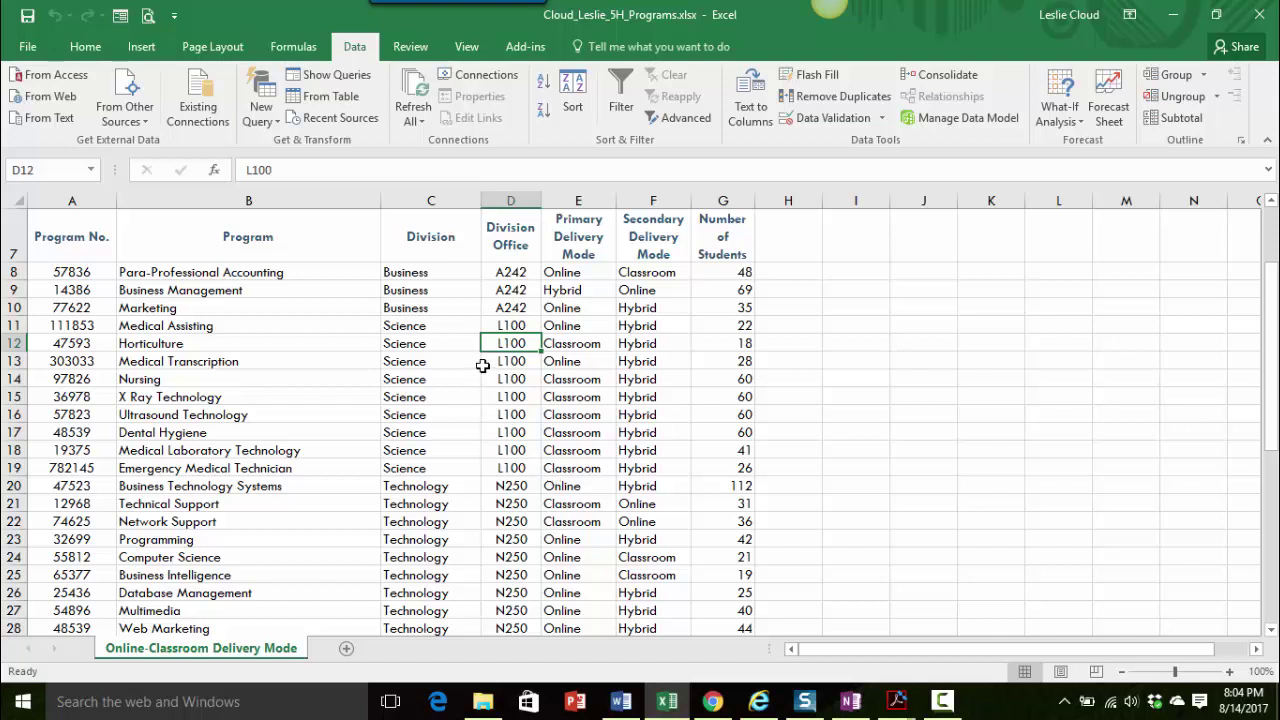
click(444, 273)
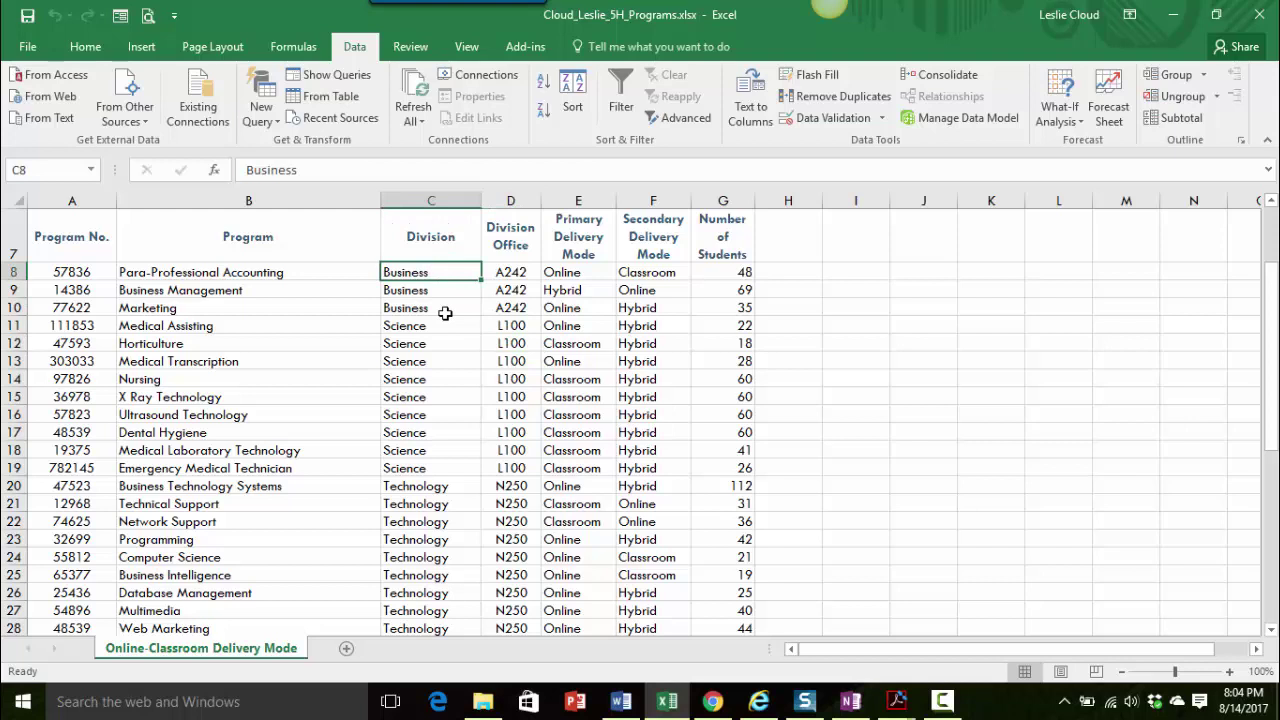
key(Down)
key(Down)
key(Down)
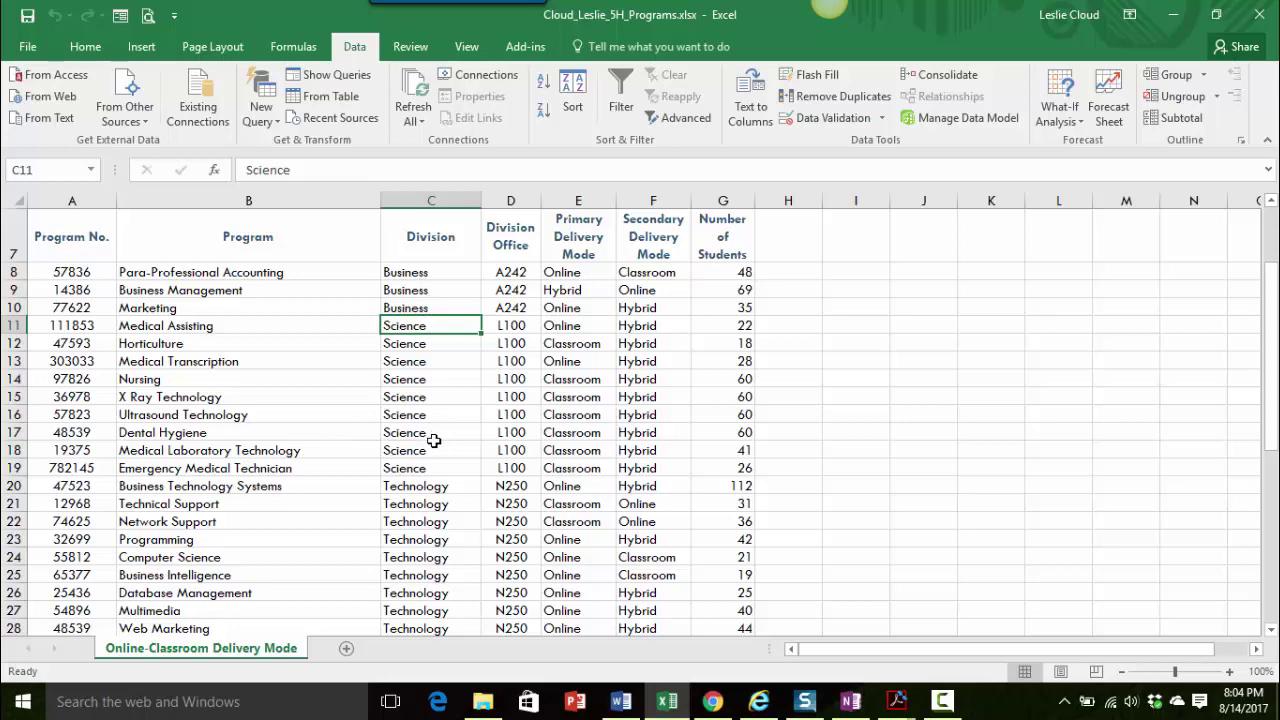
scroll(433, 441, down, 1)
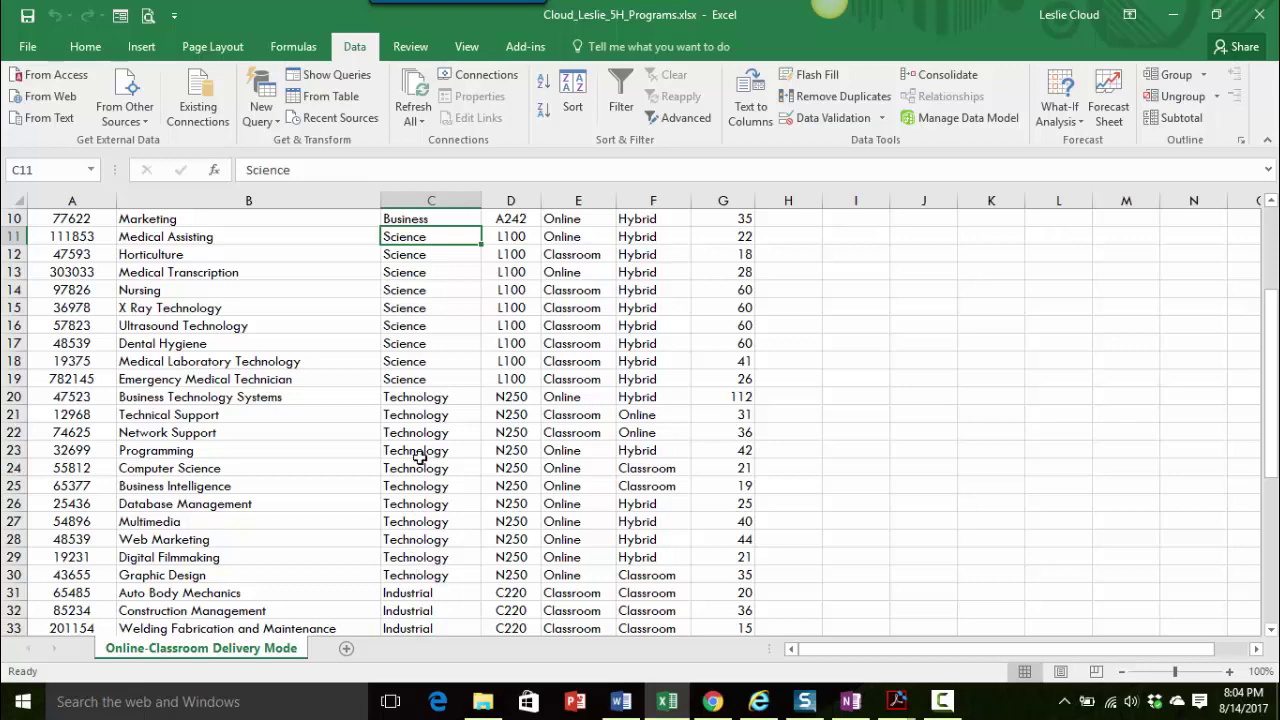
scroll(430, 405, up, 3)
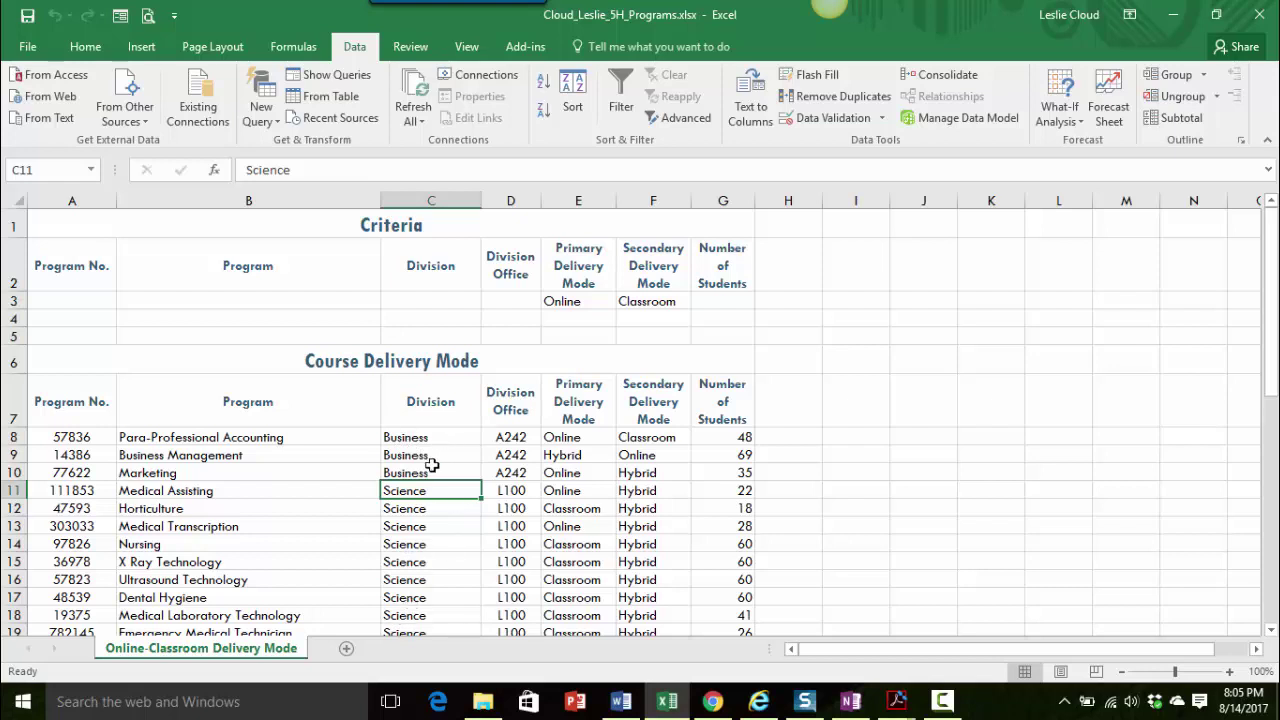
scroll(425, 508, down, 4)
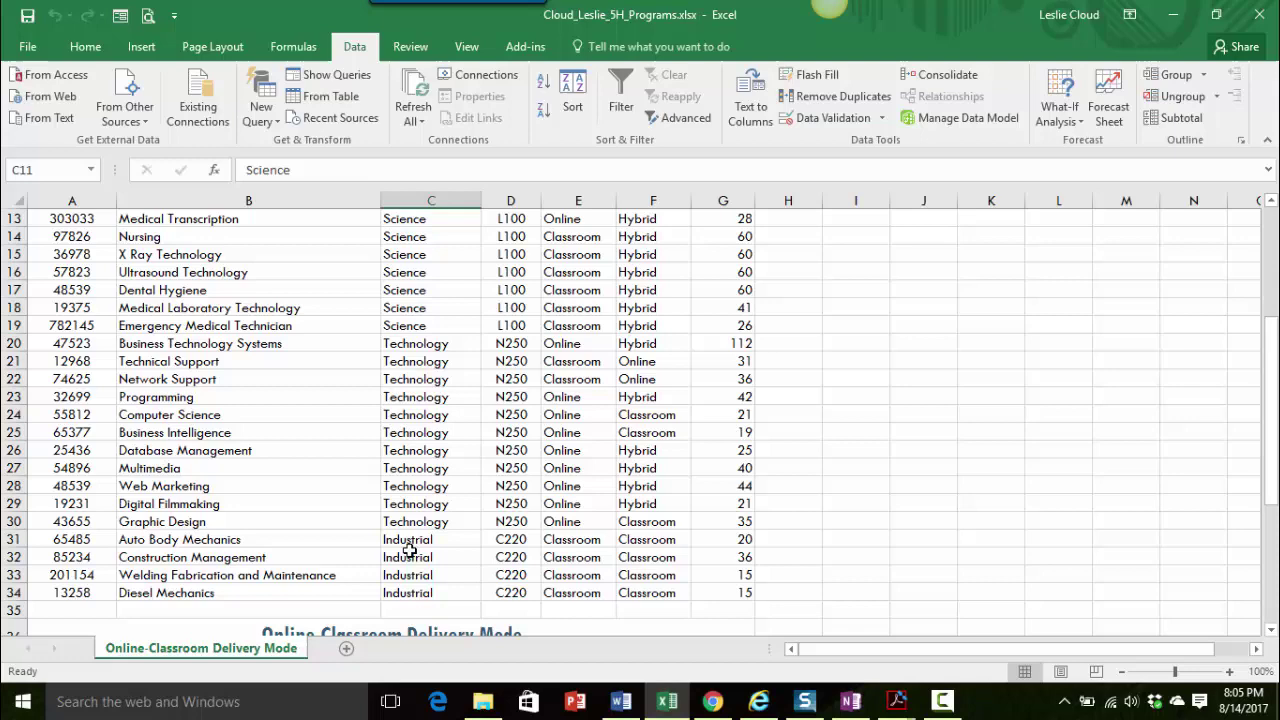
scroll(483, 557, up, 3)
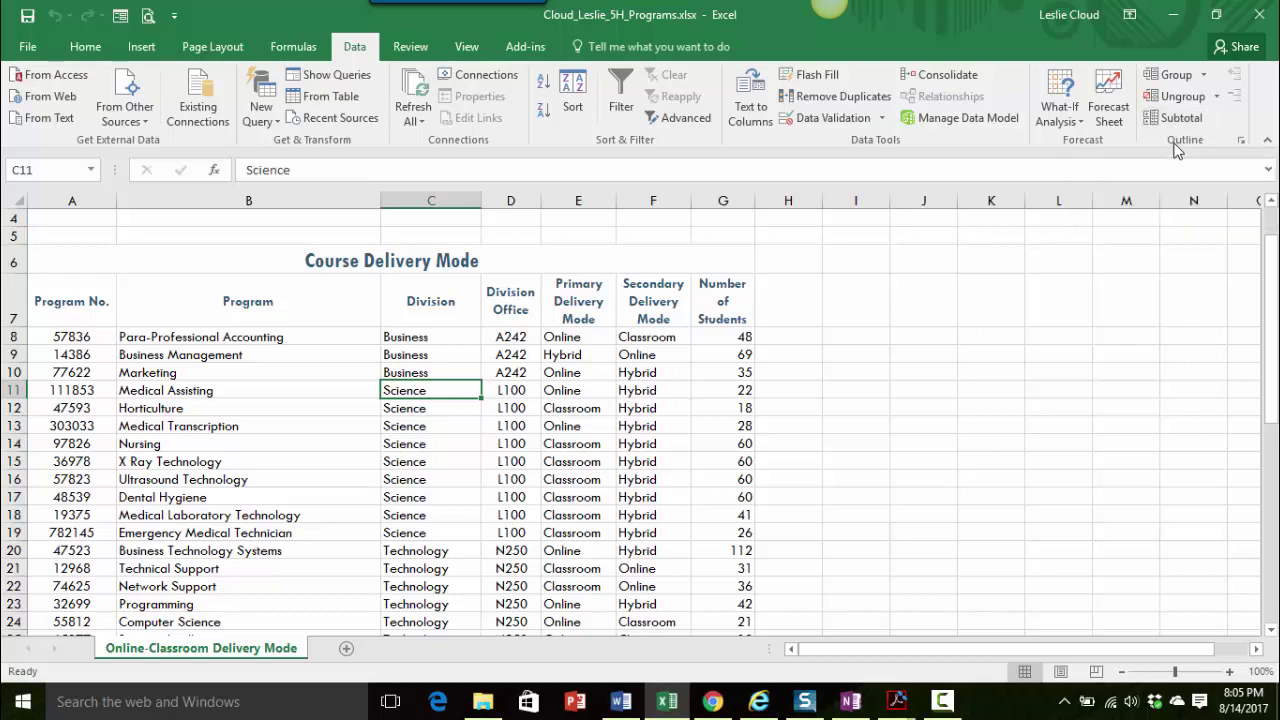
Step: Set Subtotal to sum Number of Students at each change in Division, dismissing an antivirus pop-up
click(1168, 117)
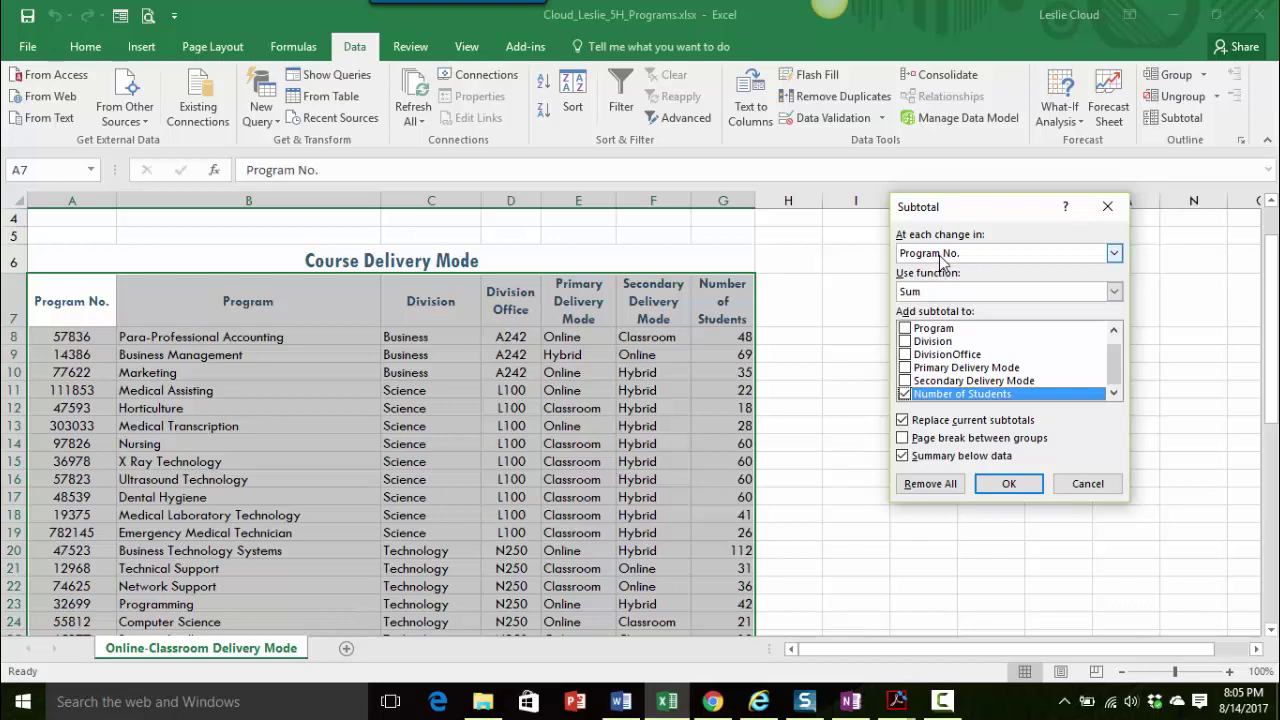
click(1114, 256)
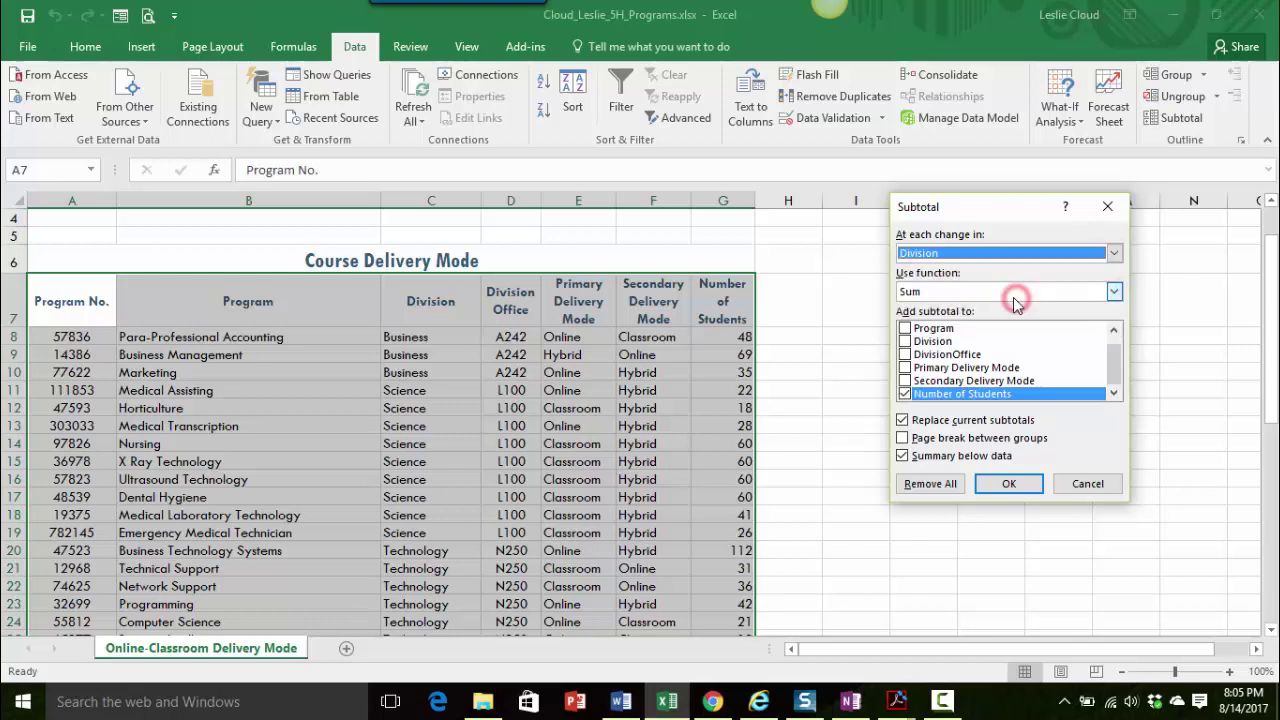
click(1017, 295)
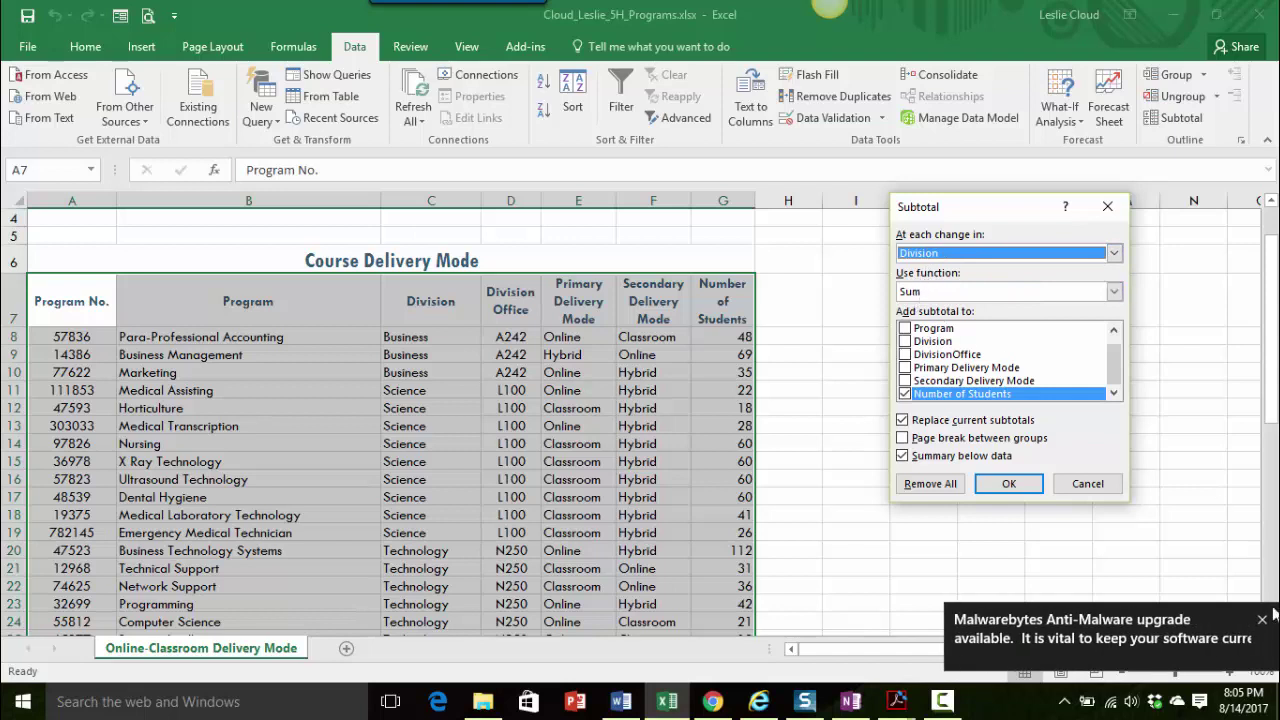
click(1262, 620)
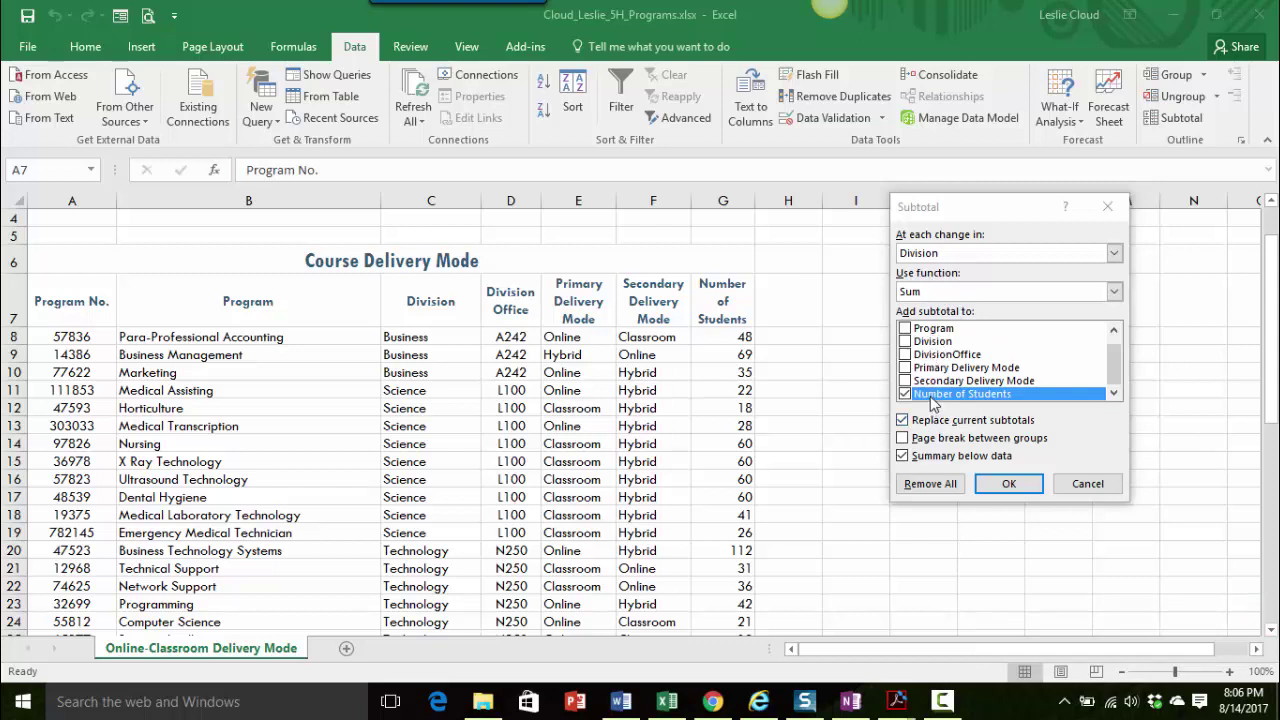
click(571, 411)
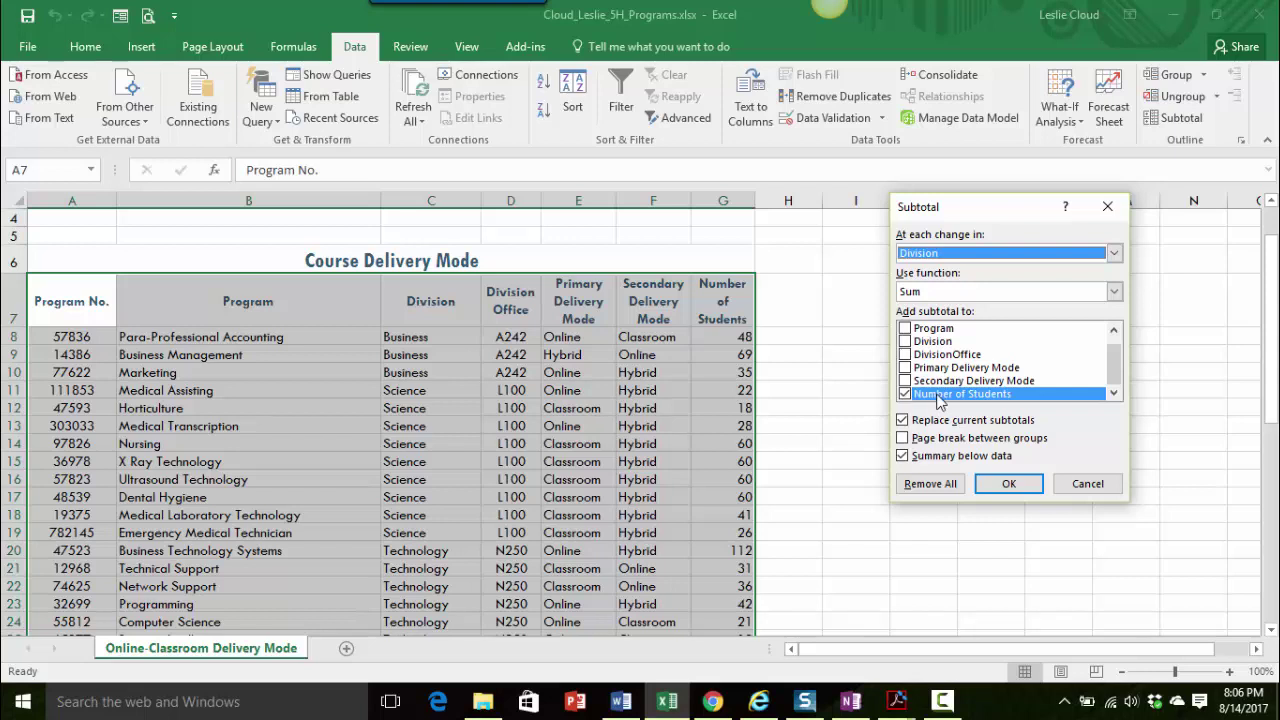
click(1010, 484)
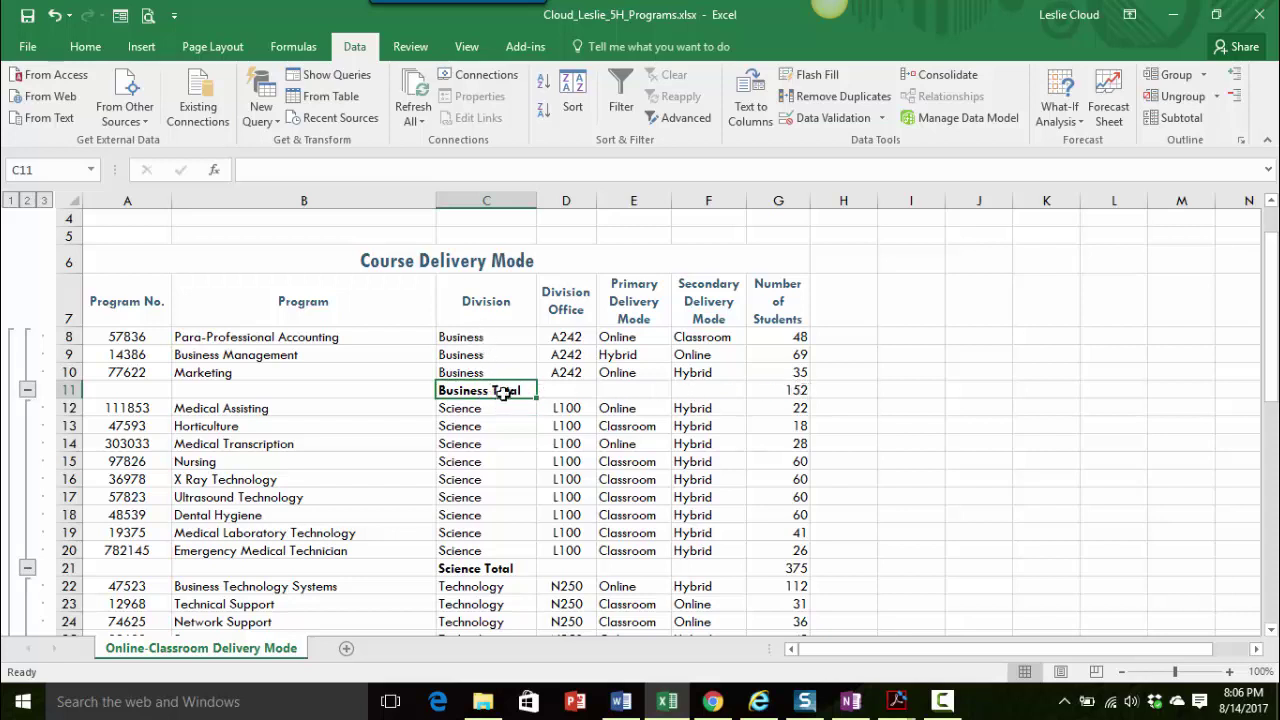
click(778, 391)
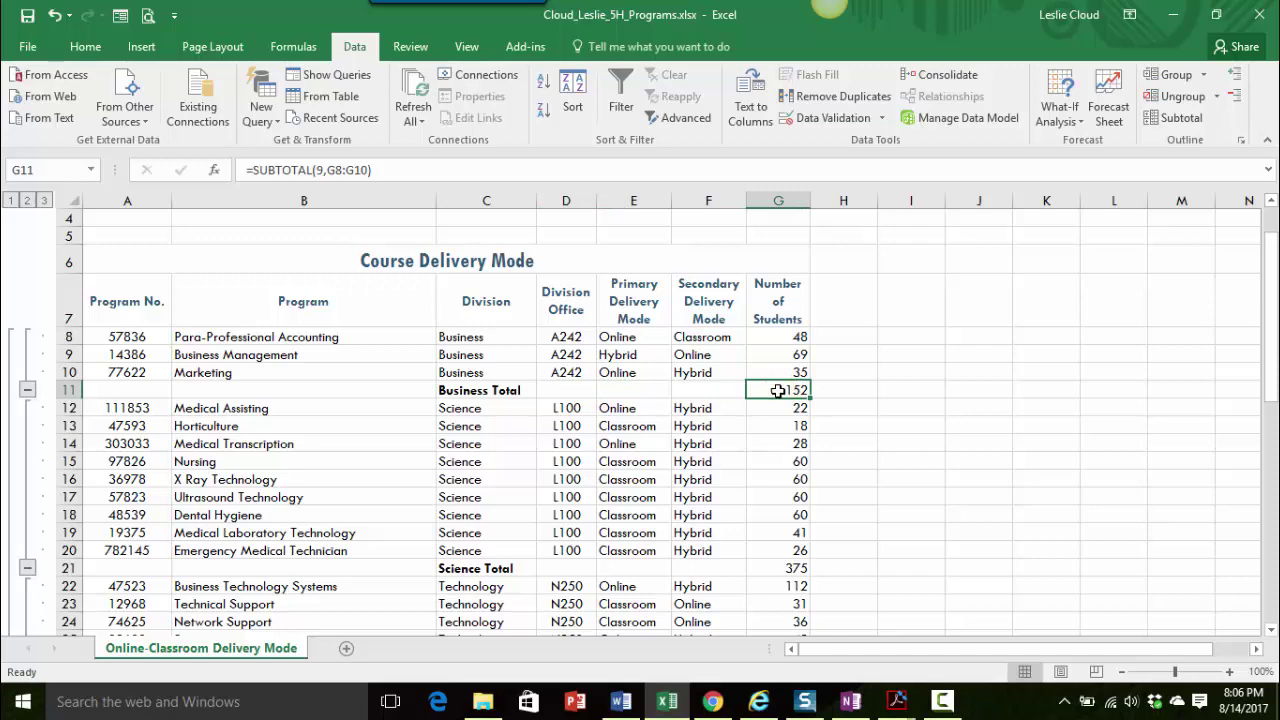
scroll(760, 385, down, 2)
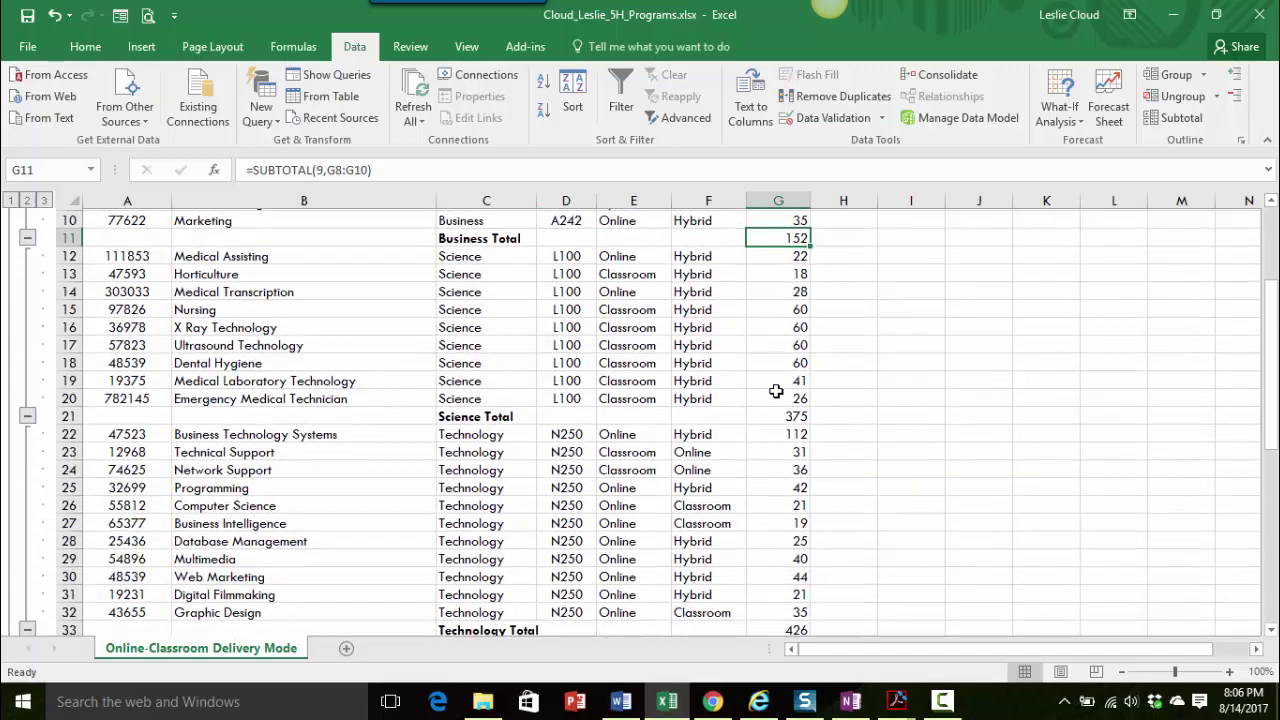
click(483, 420)
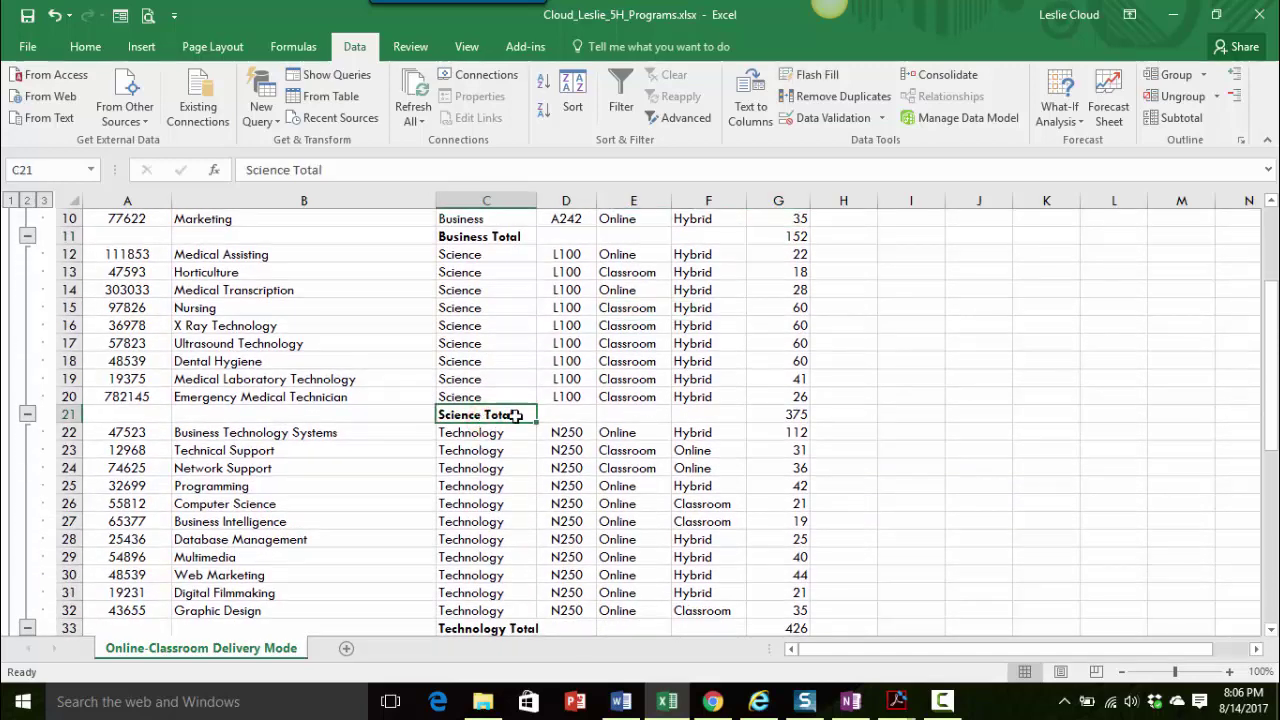
click(785, 414)
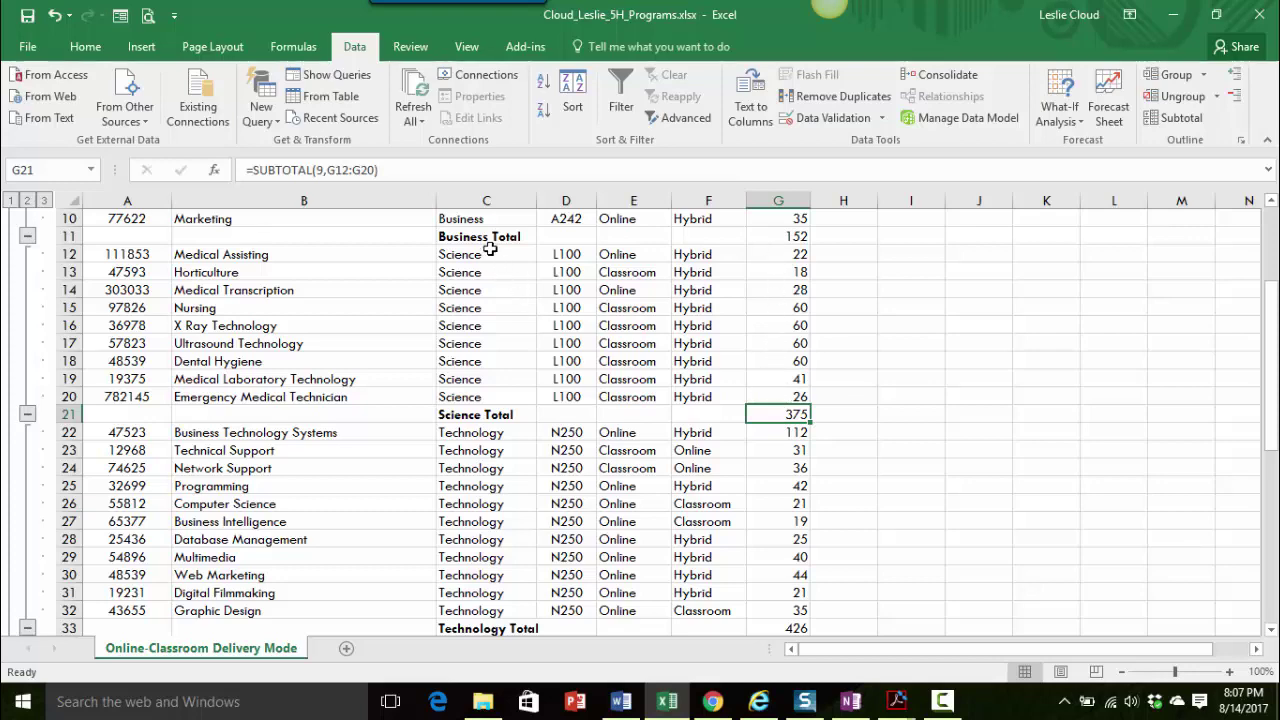
scroll(489, 490, down, 2)
scroll(489, 490, down, 1)
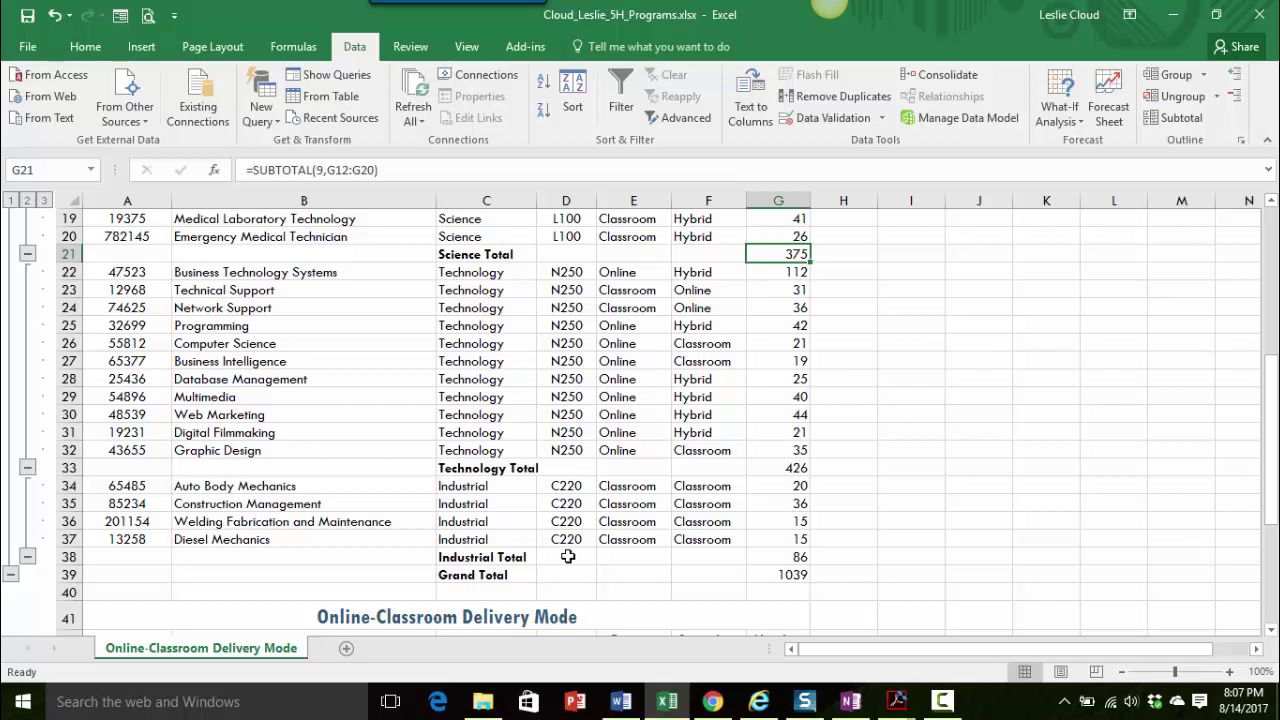
scroll(470, 497, up, 4)
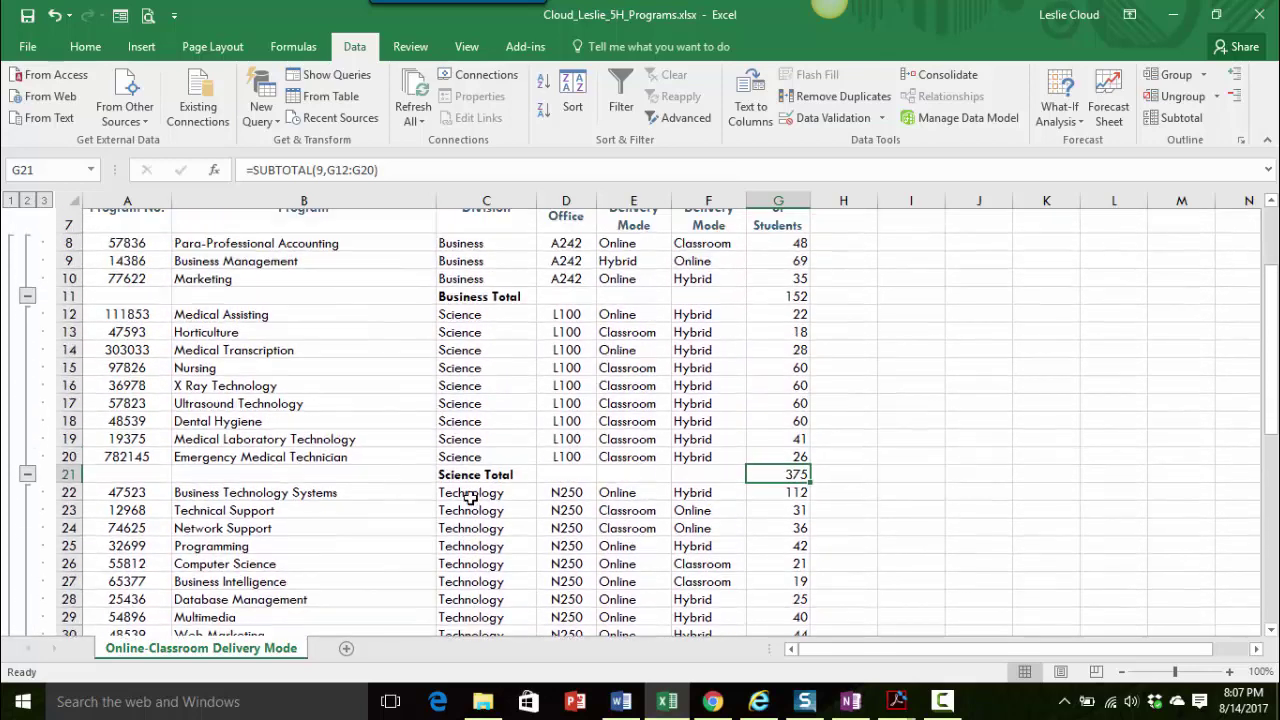
scroll(470, 497, up, 2)
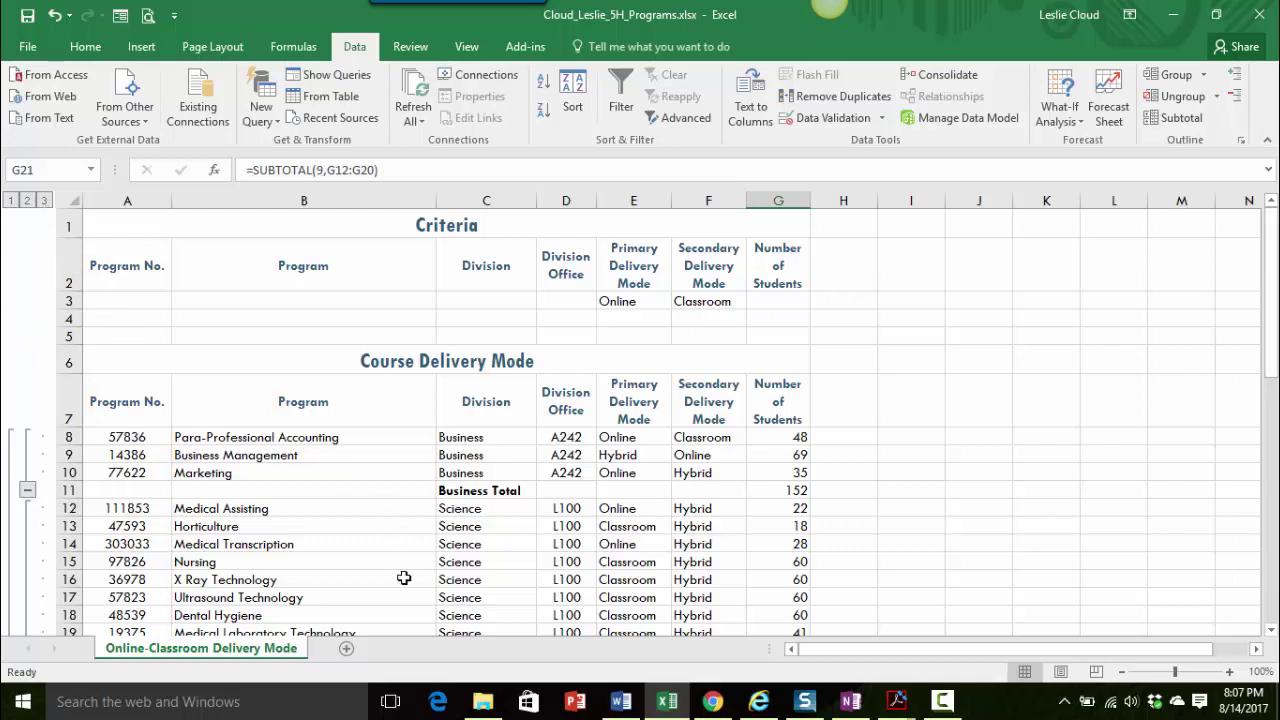
Step: Try outline levels 2, 1 and 3, ending at level 2 with division totals and Grand Total 1039
click(27, 201)
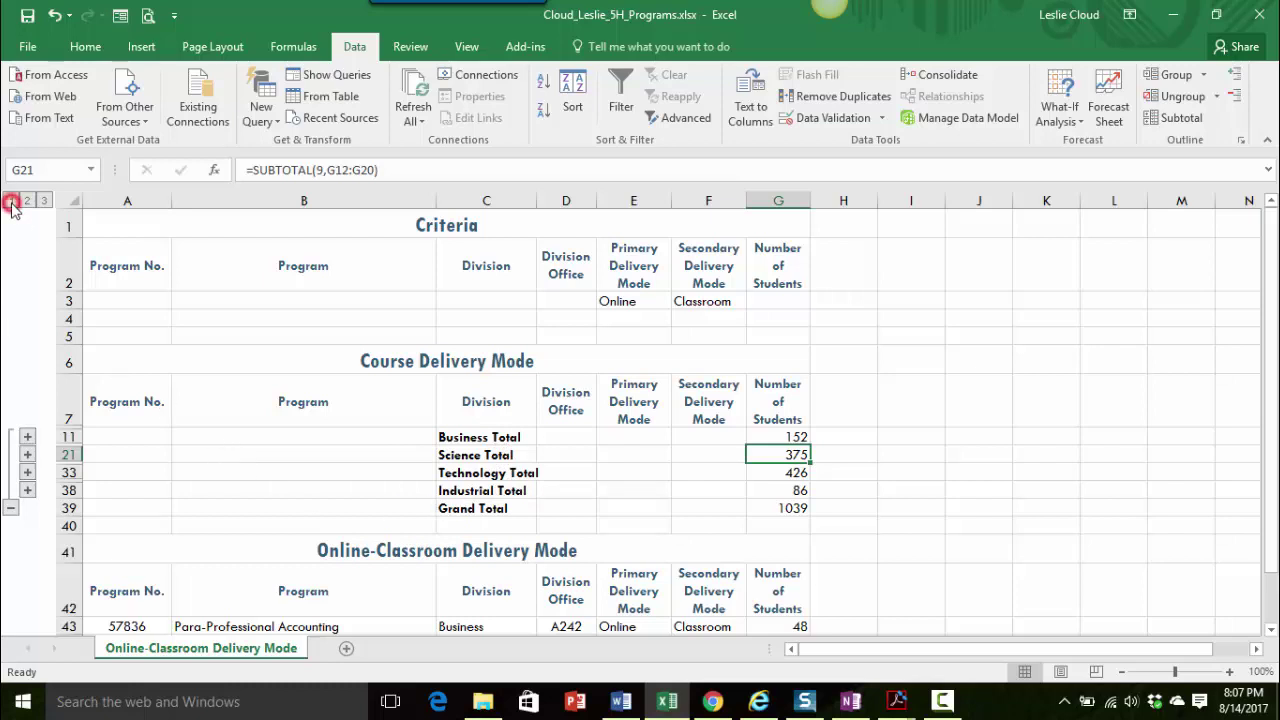
click(10, 200)
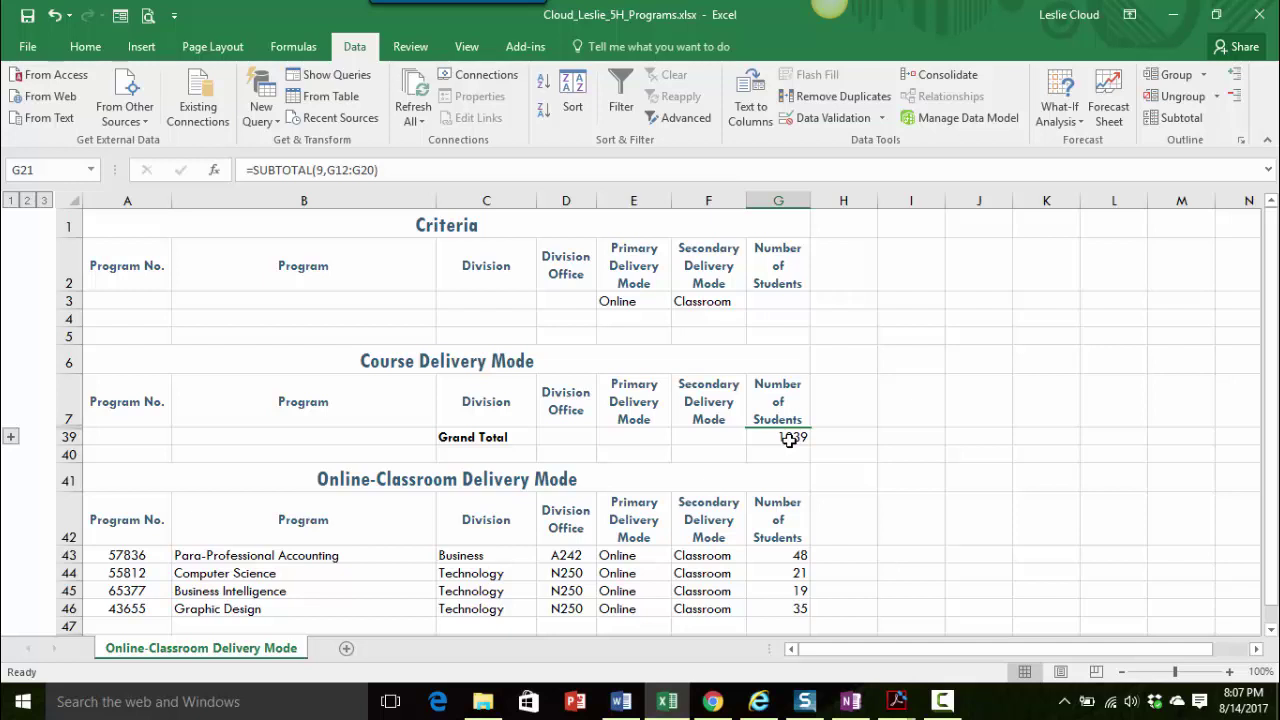
click(43, 200)
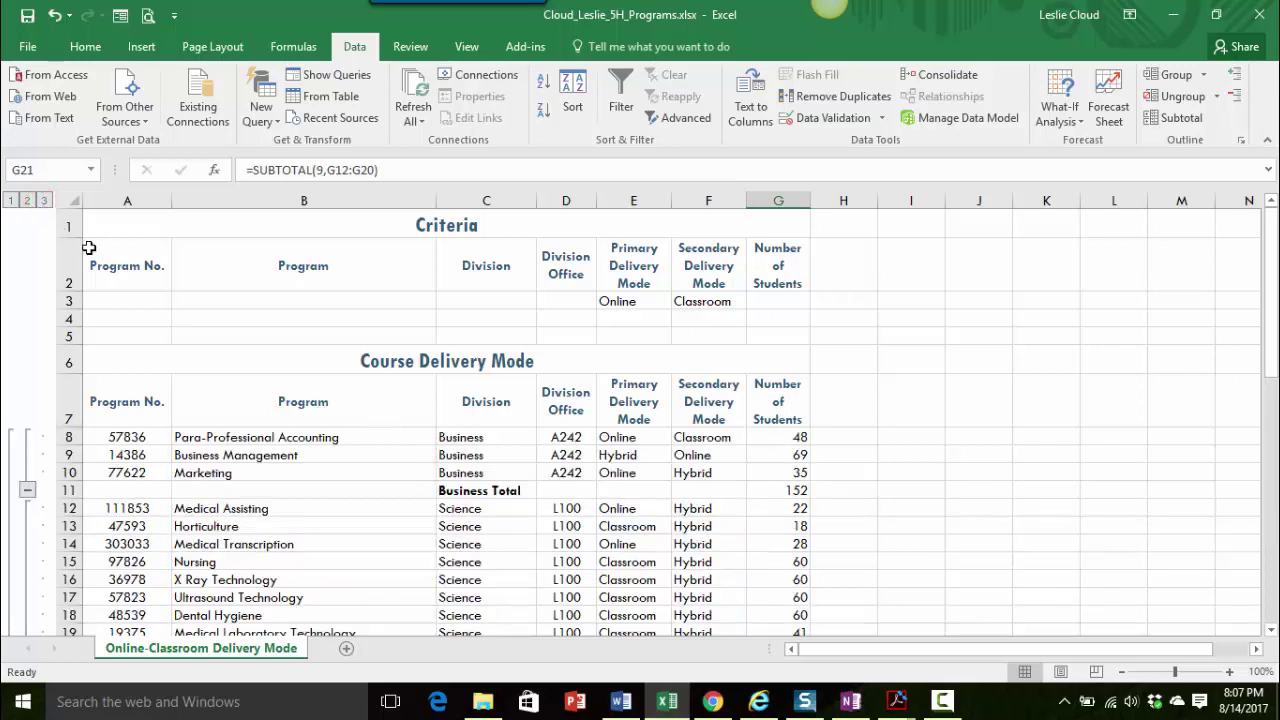
click(27, 201)
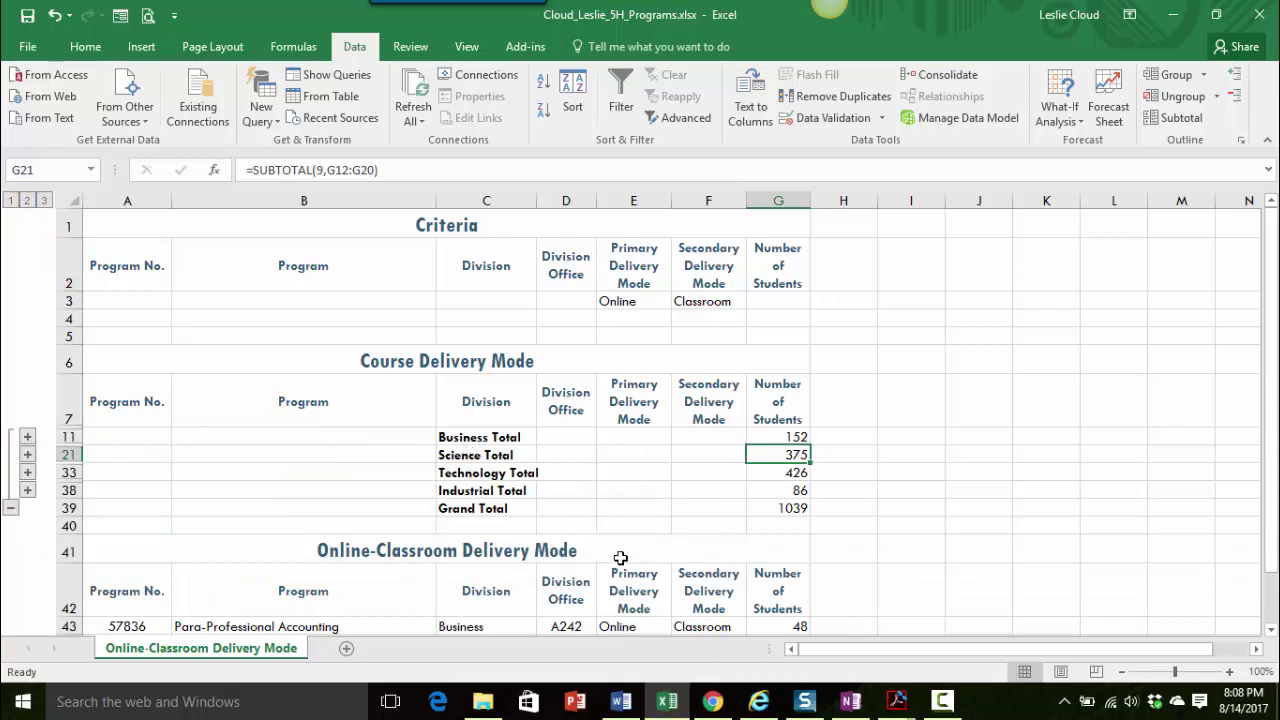
scroll(615, 552, down, 1)
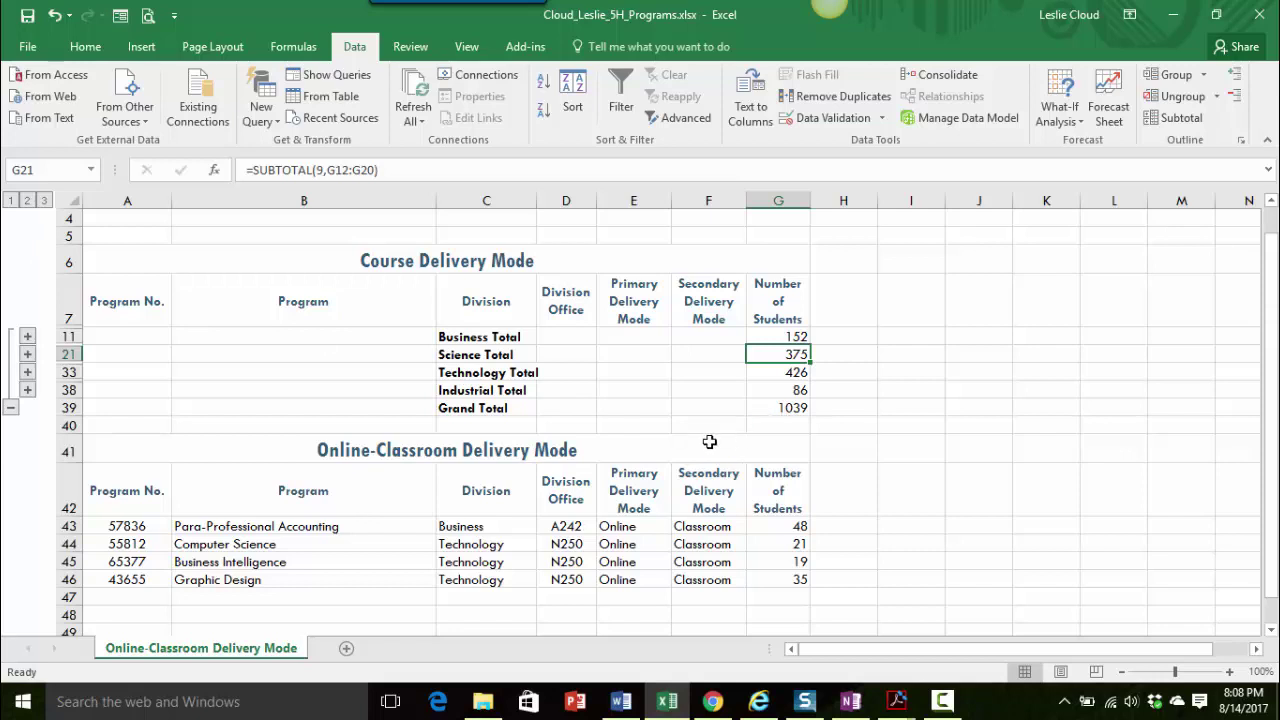
scroll(651, 421, up, 1)
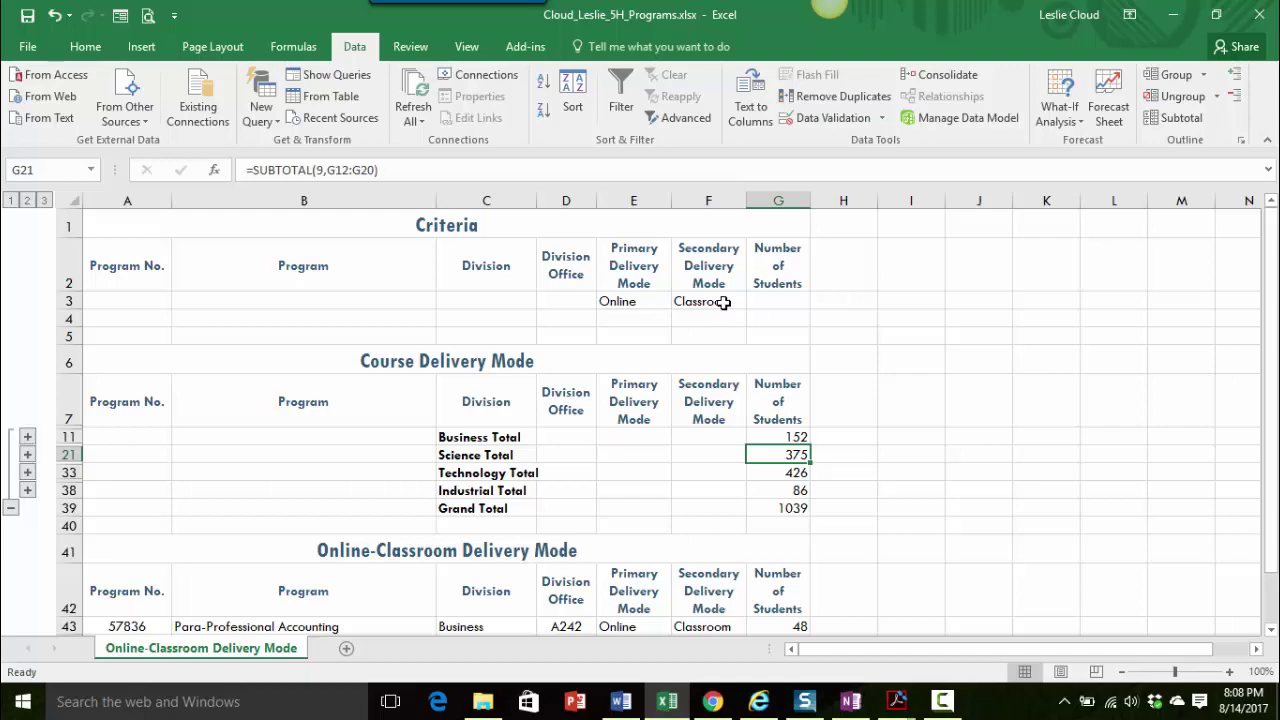
scroll(700, 514, down, 2)
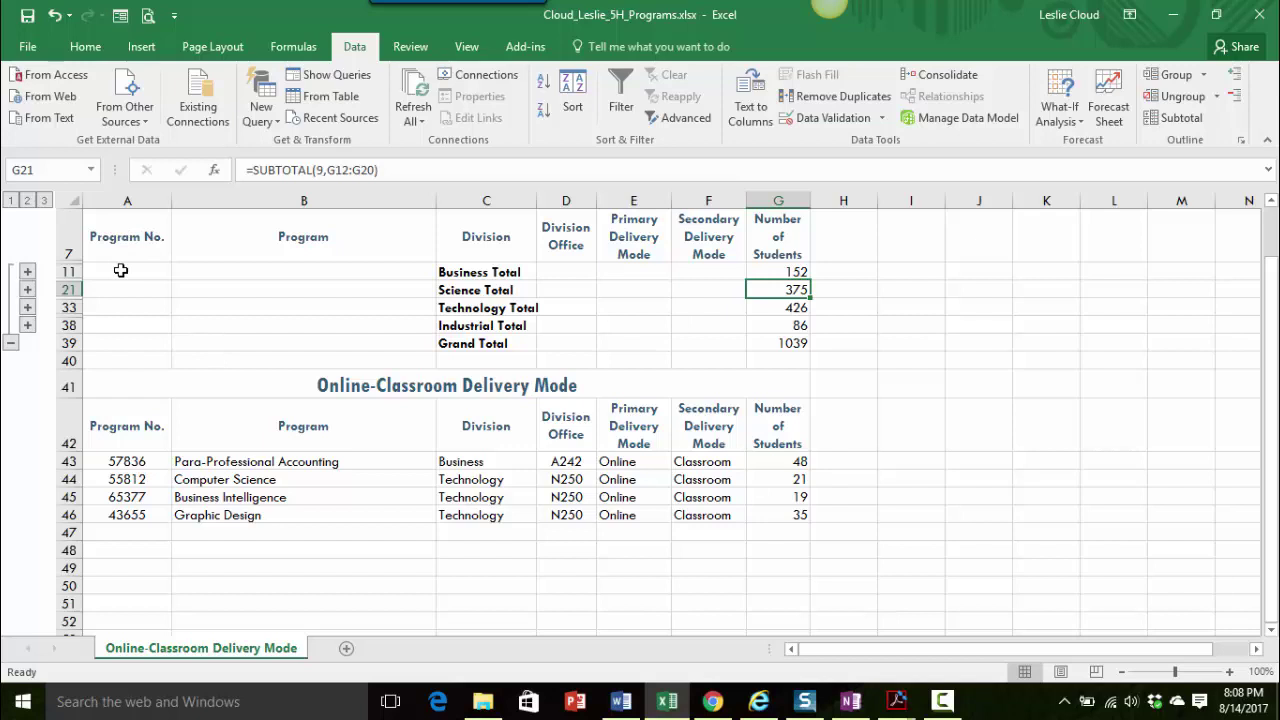
Step: Select the table and use Subtotal's Remove All to strip the Division subtotals and outline
drag(120, 270, 778, 342)
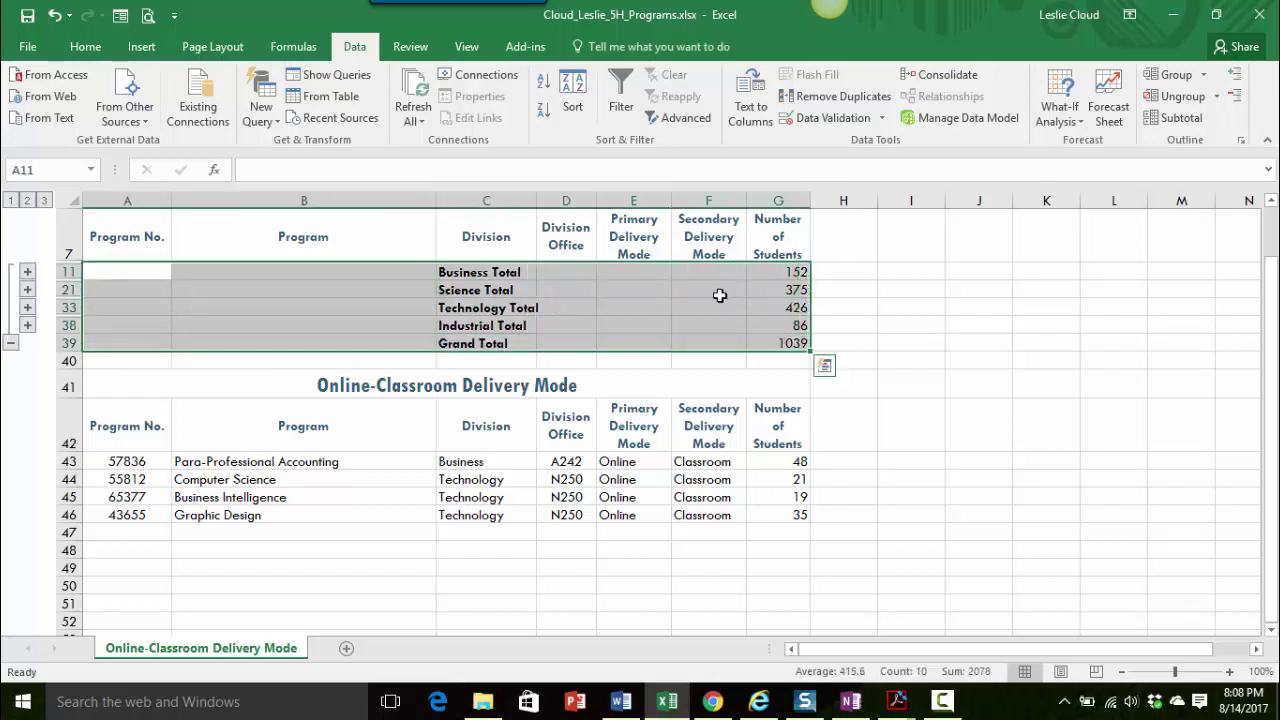
click(1181, 119)
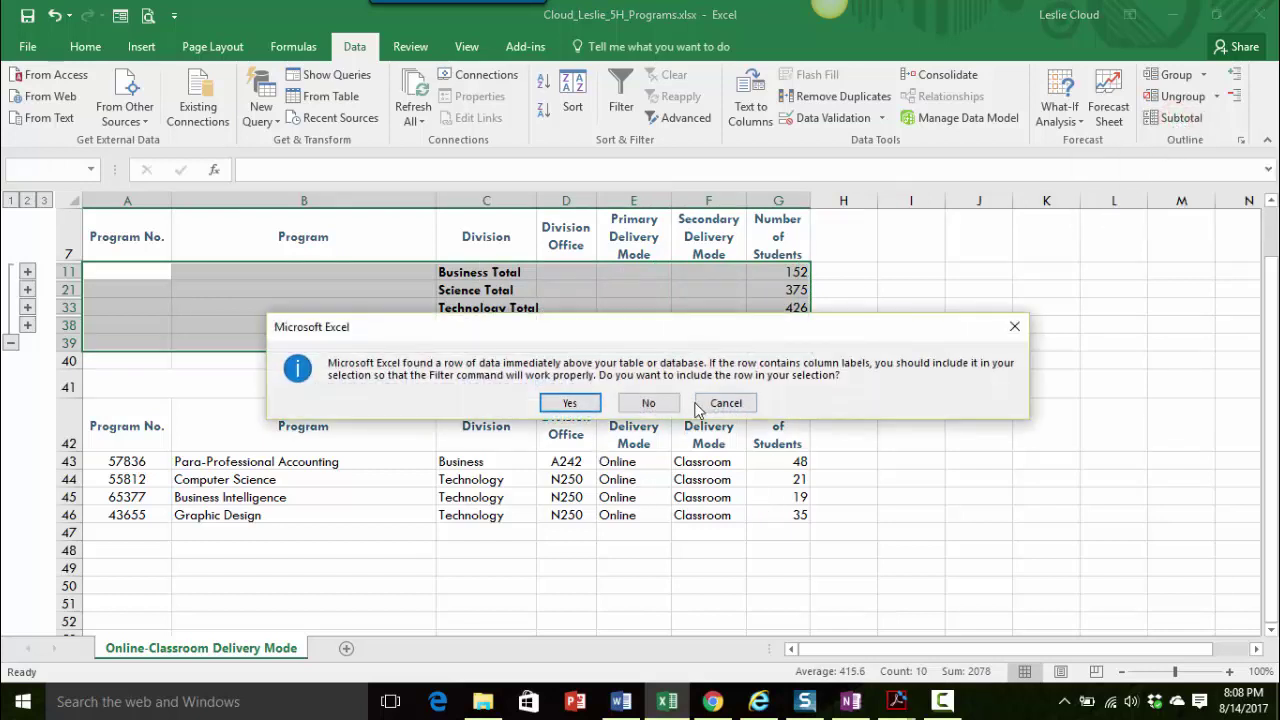
click(727, 404)
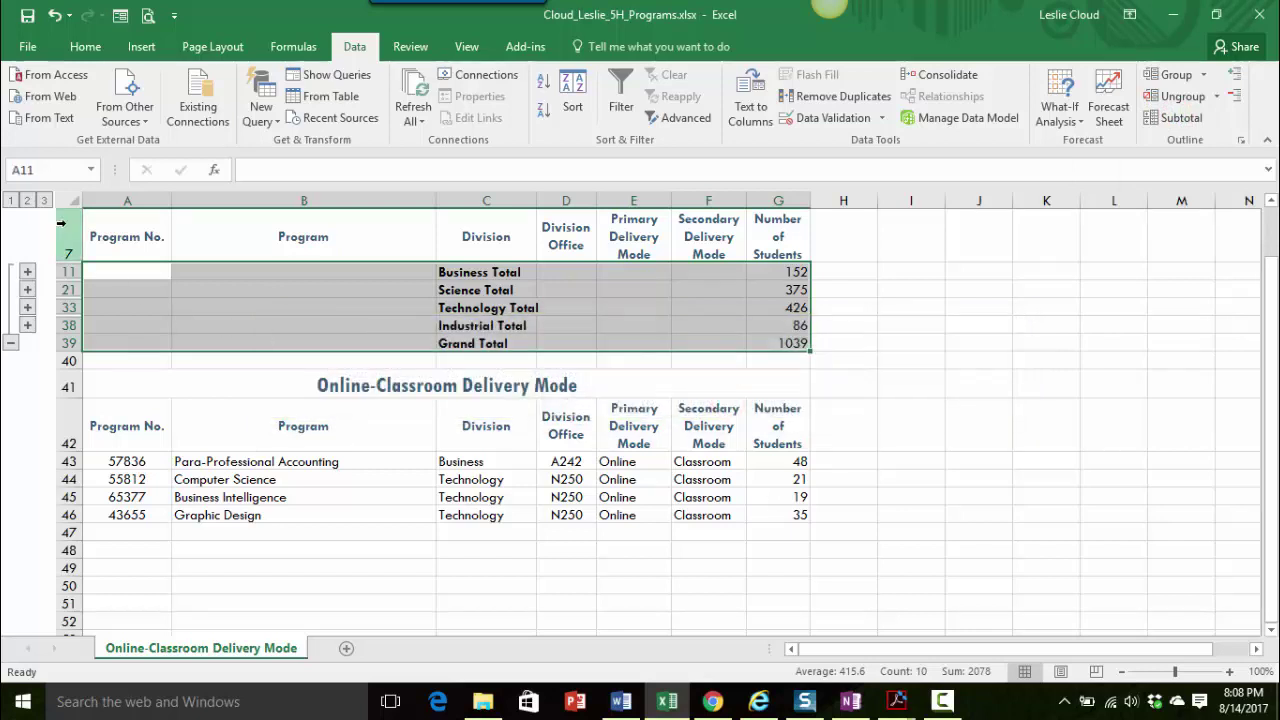
drag(137, 248, 784, 337)
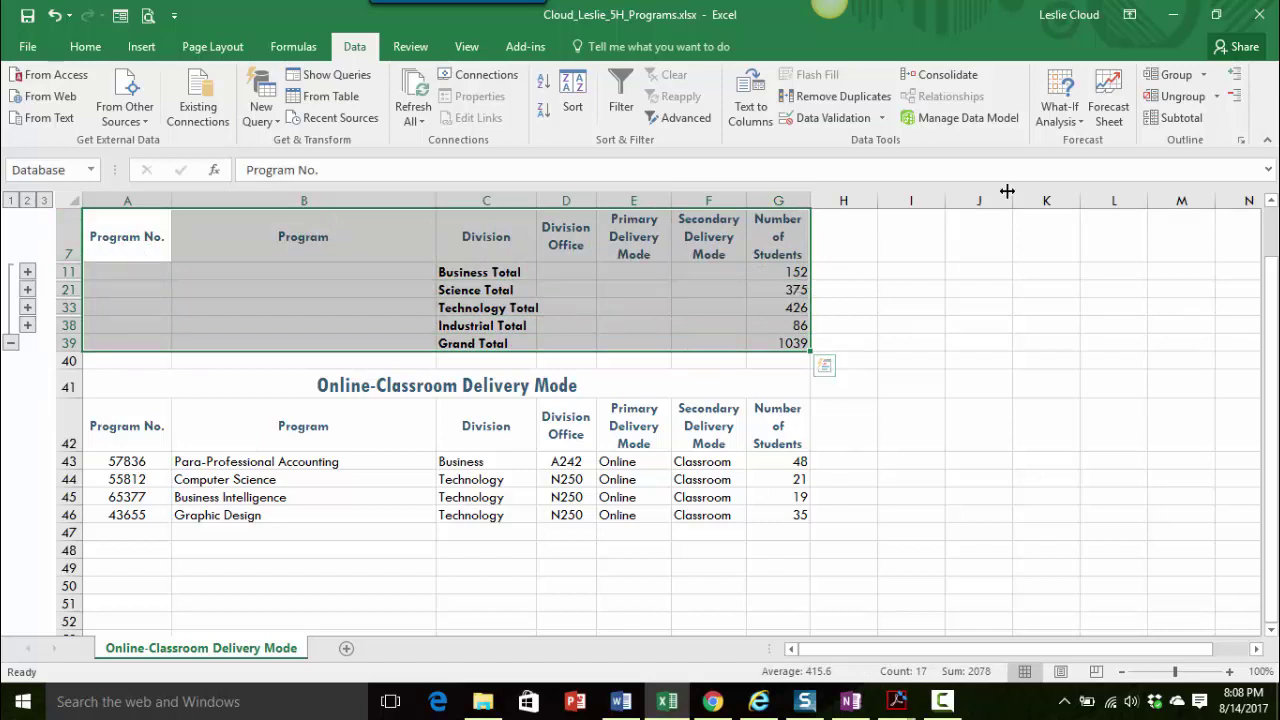
click(1179, 119)
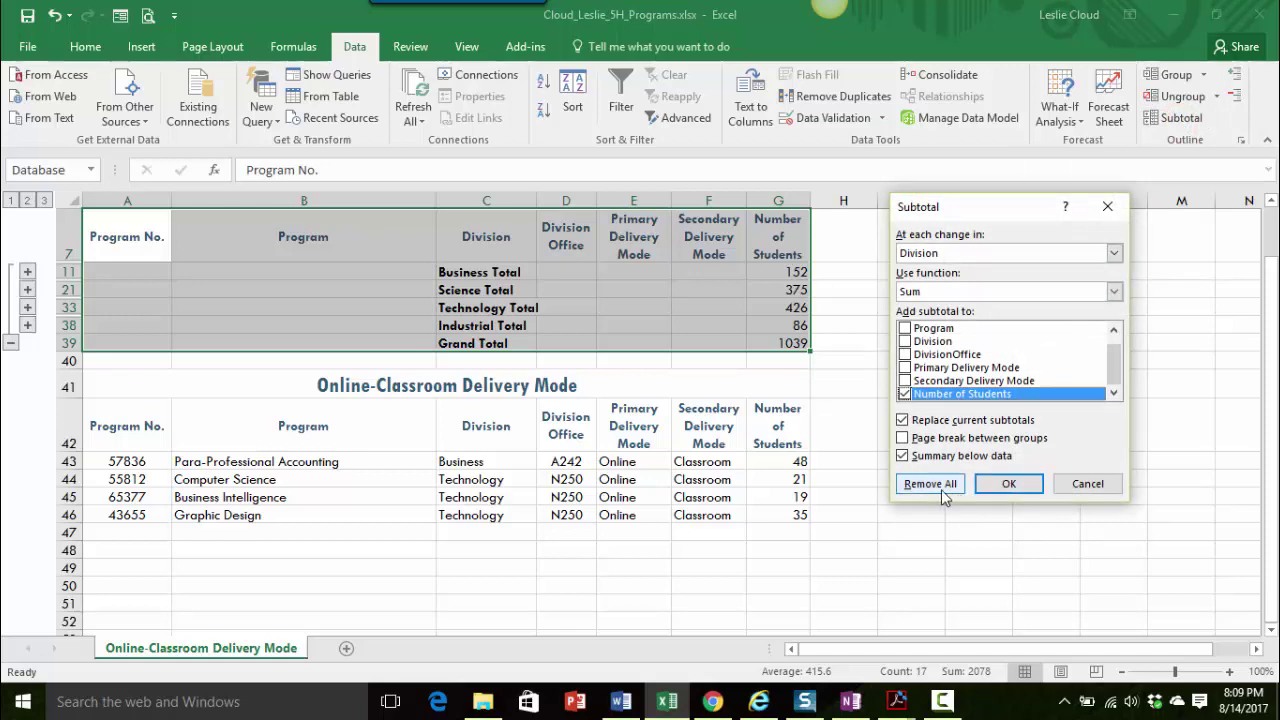
click(926, 489)
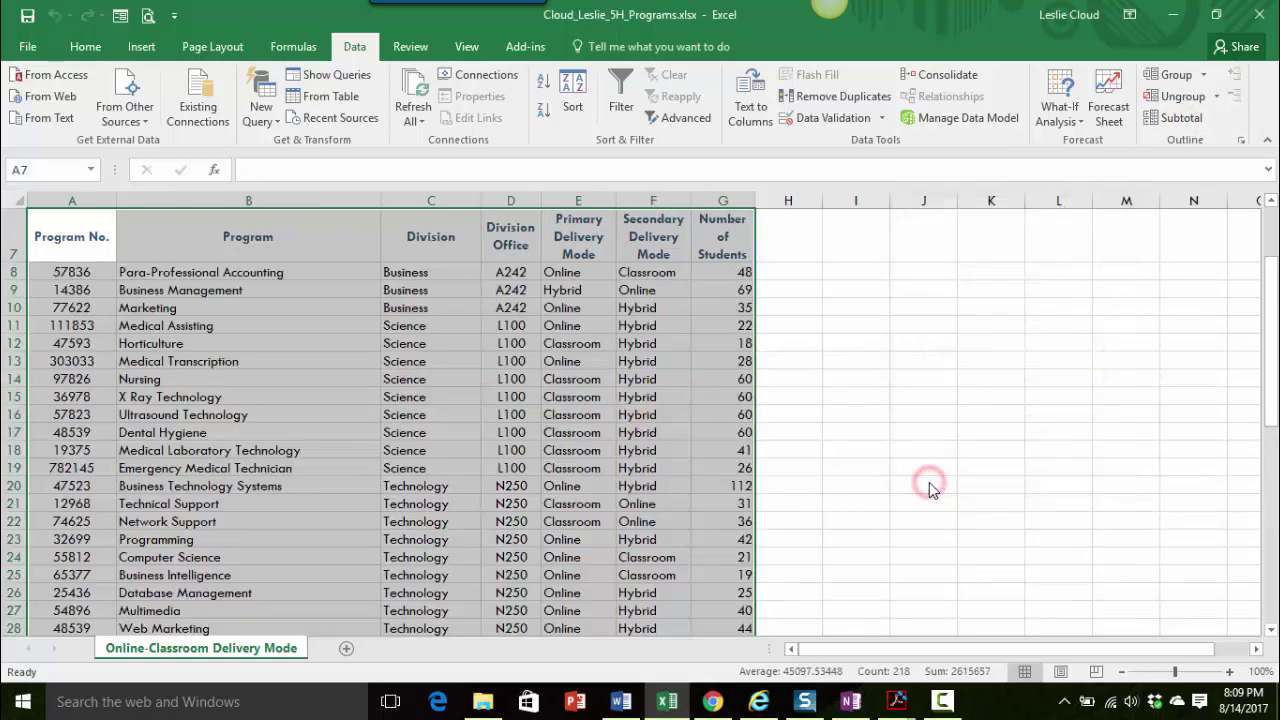
scroll(346, 339, down, 3)
scroll(346, 339, down, 2)
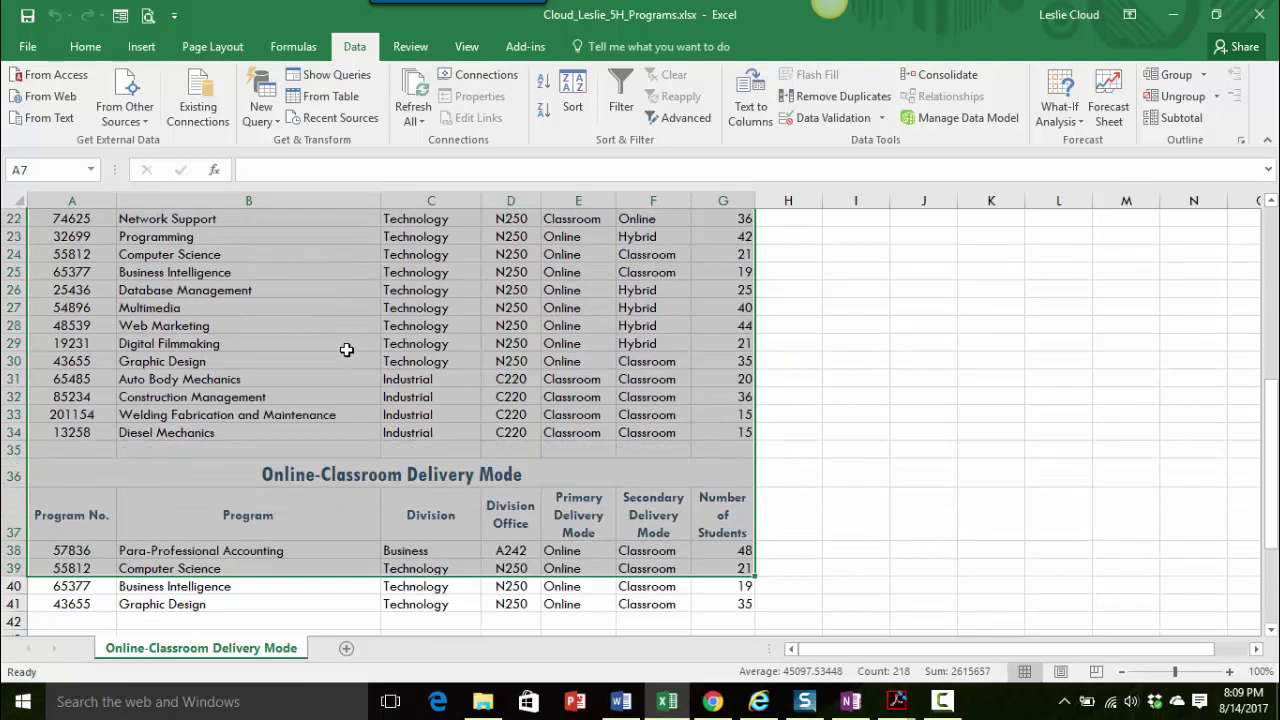
click(337, 414)
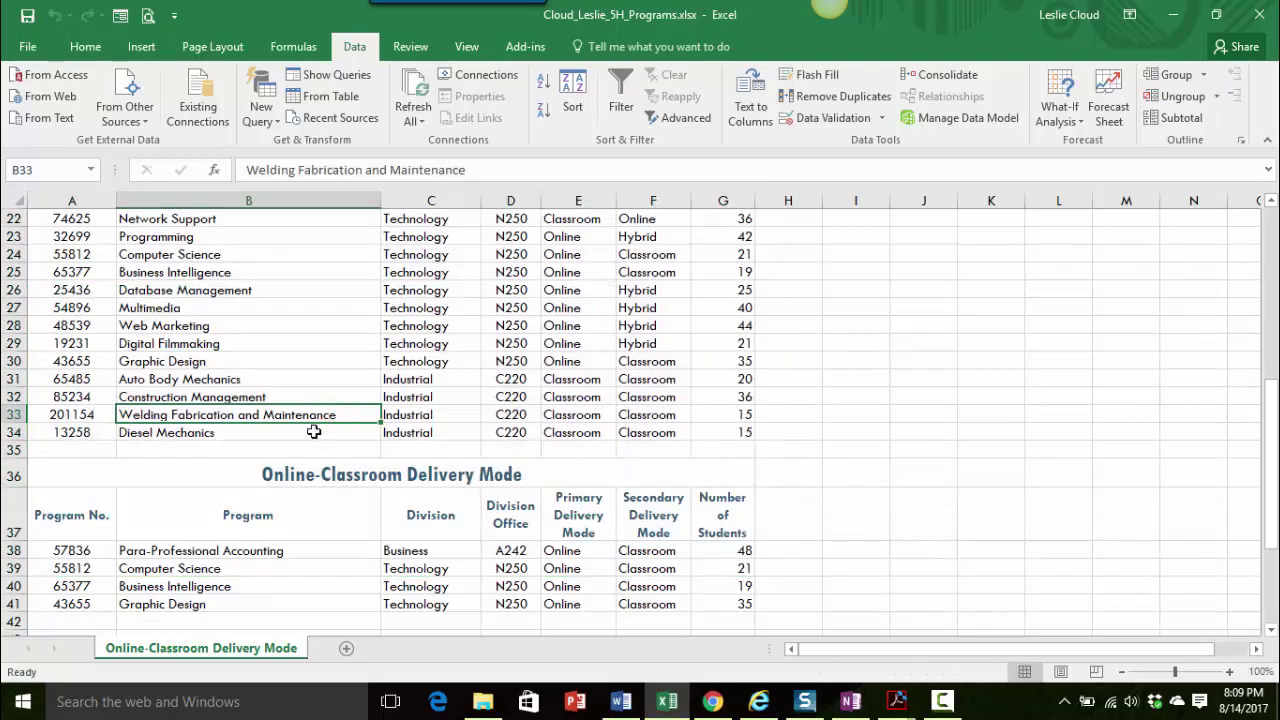
scroll(313, 431, up, 6)
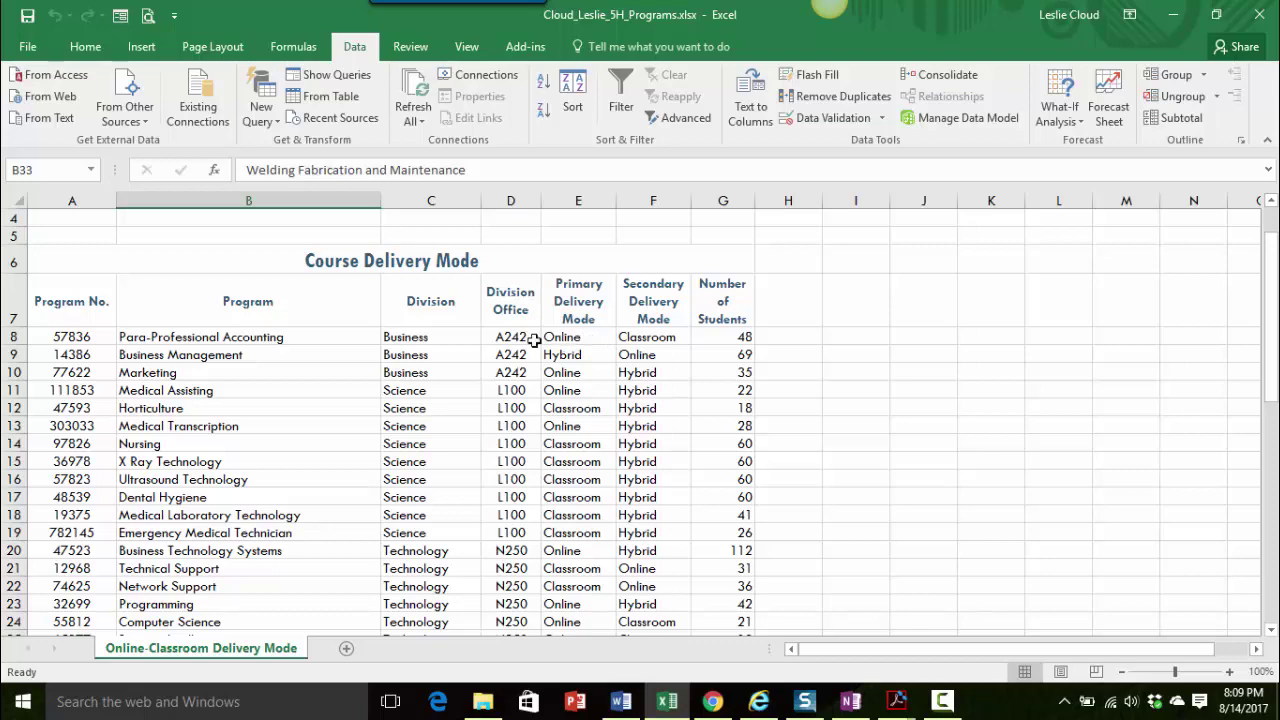
Step: Reapply Number of Students sums per Division and collapse to level 2 showing Grand Total 1039
click(440, 373)
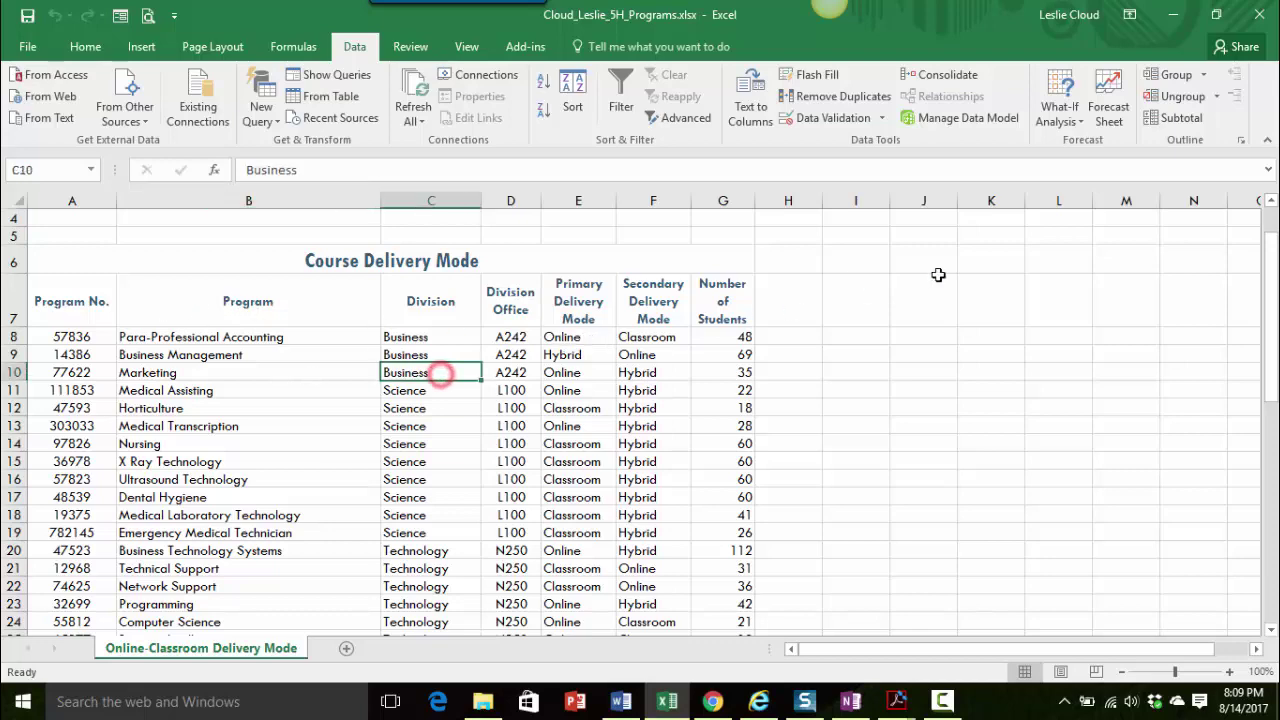
click(1176, 117)
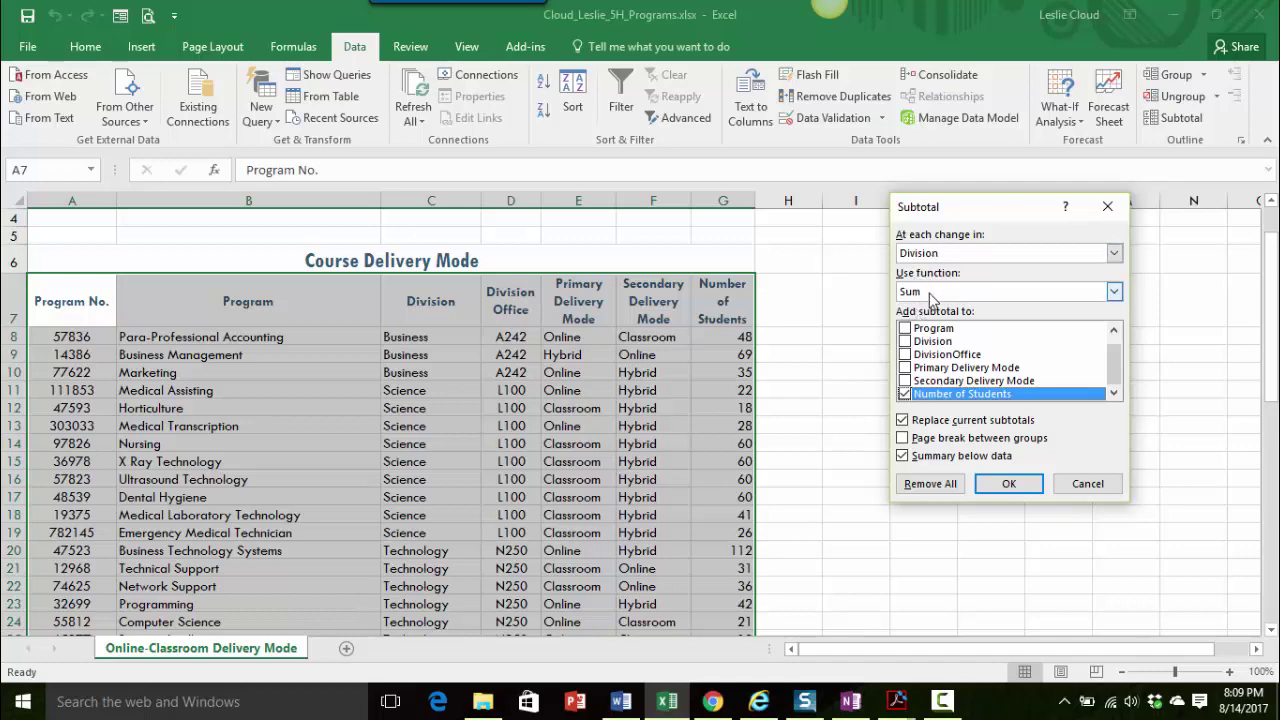
click(1005, 484)
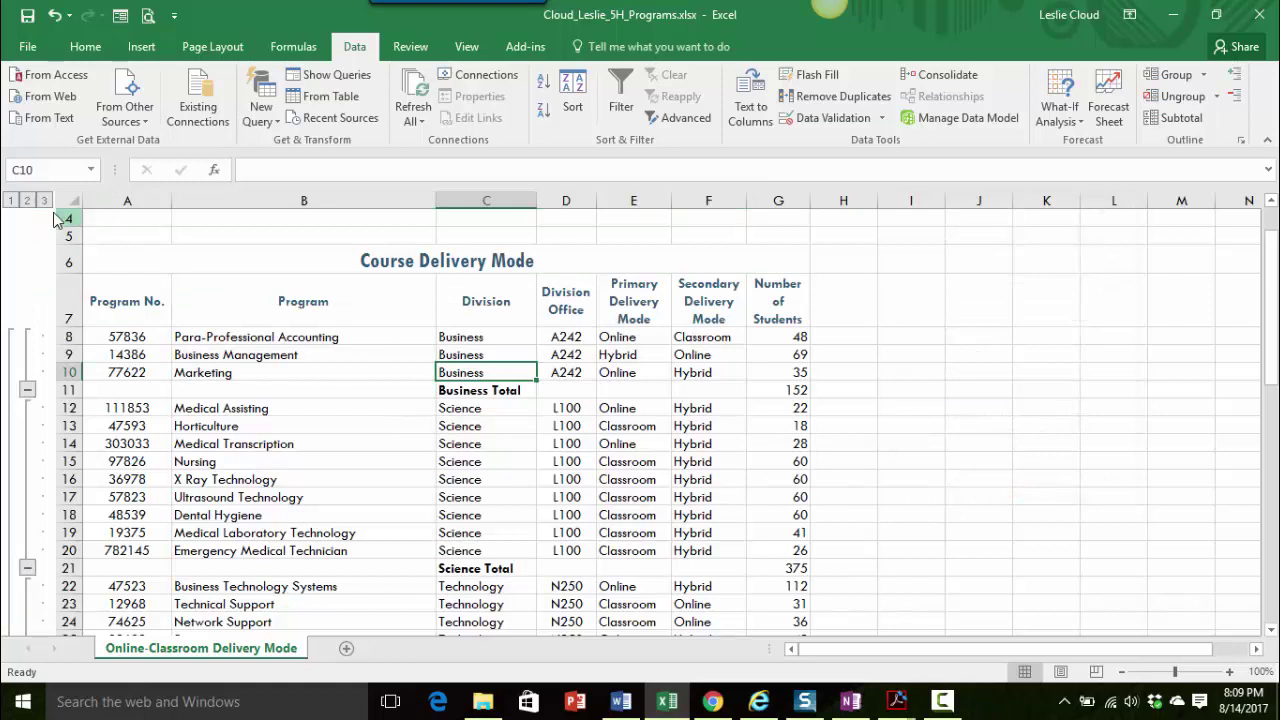
click(27, 201)
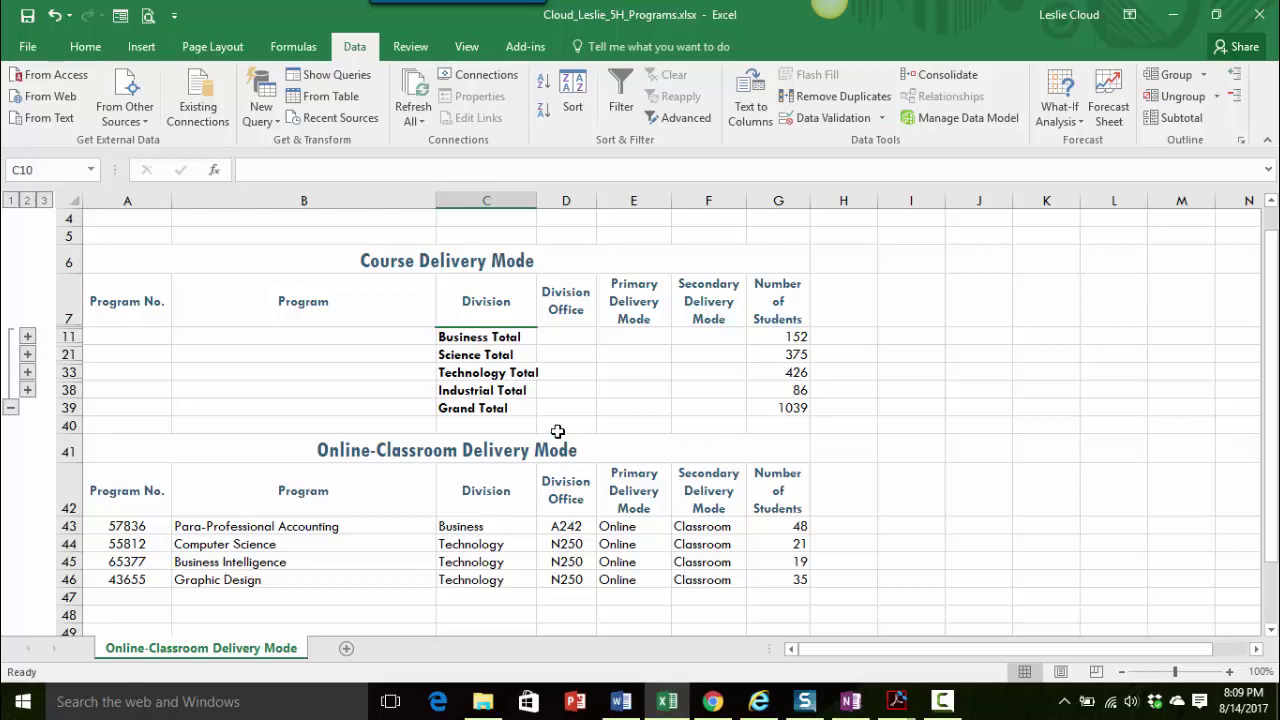
scroll(557, 430, up, 1)
scroll(557, 430, down, 1)
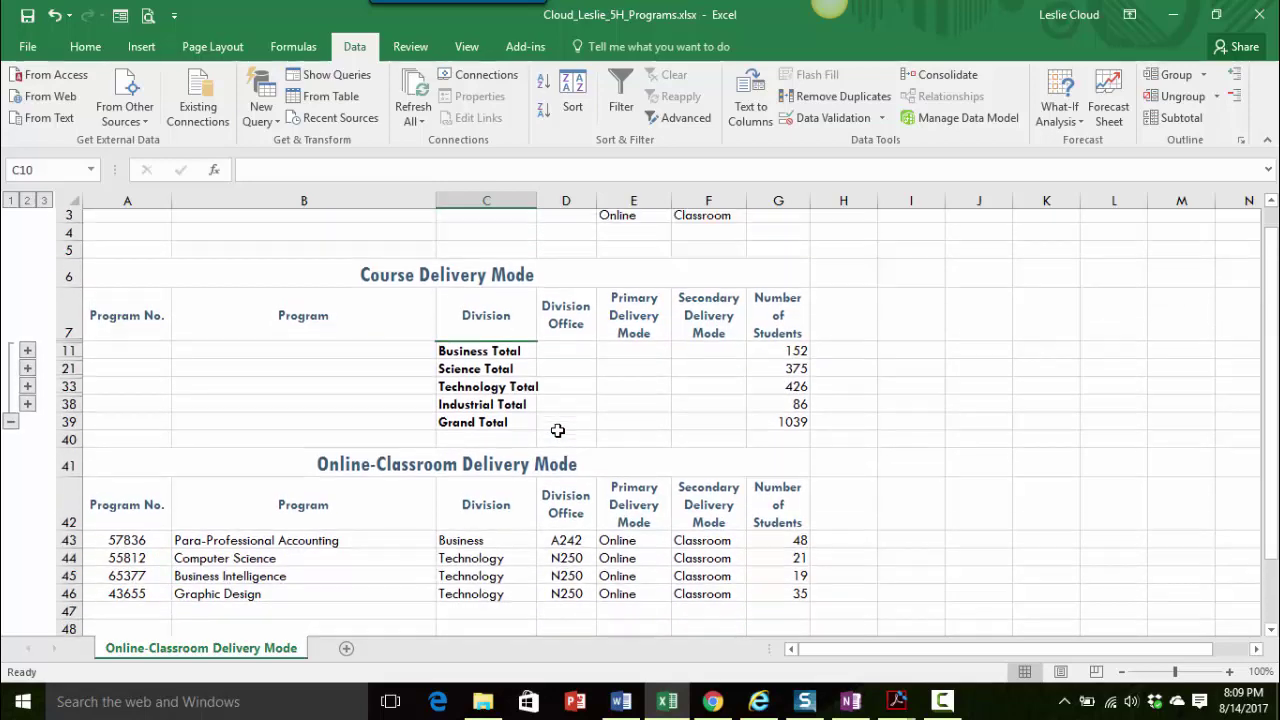
scroll(557, 430, up, 1)
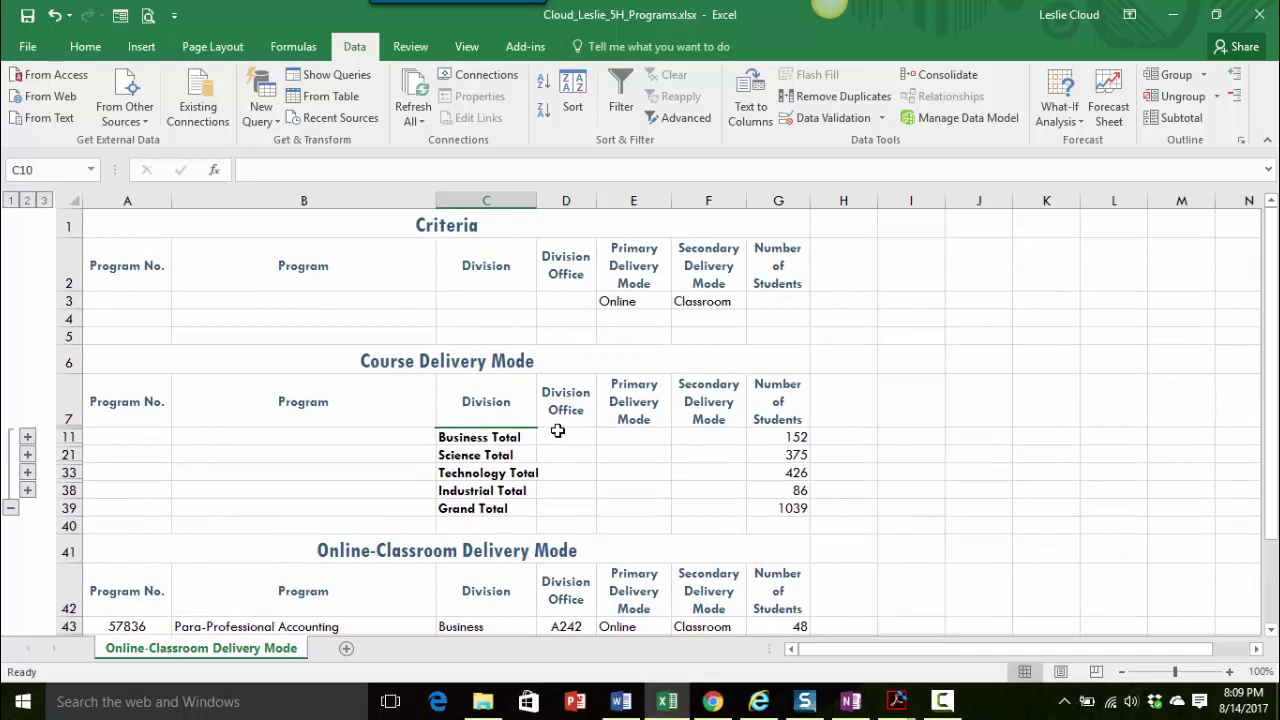